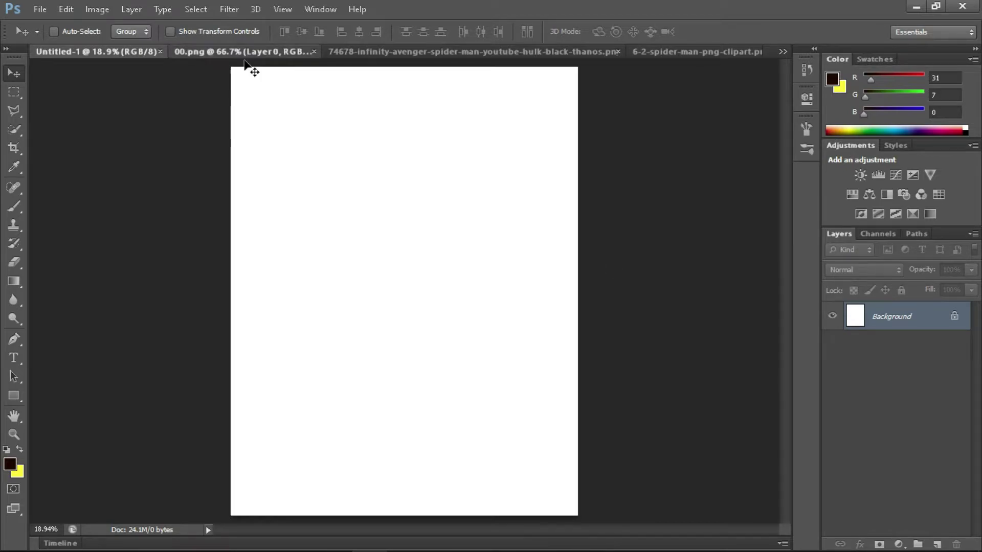
Copy the 00.png and gold-suited Spider-Man cut-outs into Untitled-1 and close the gold source
click(241, 51)
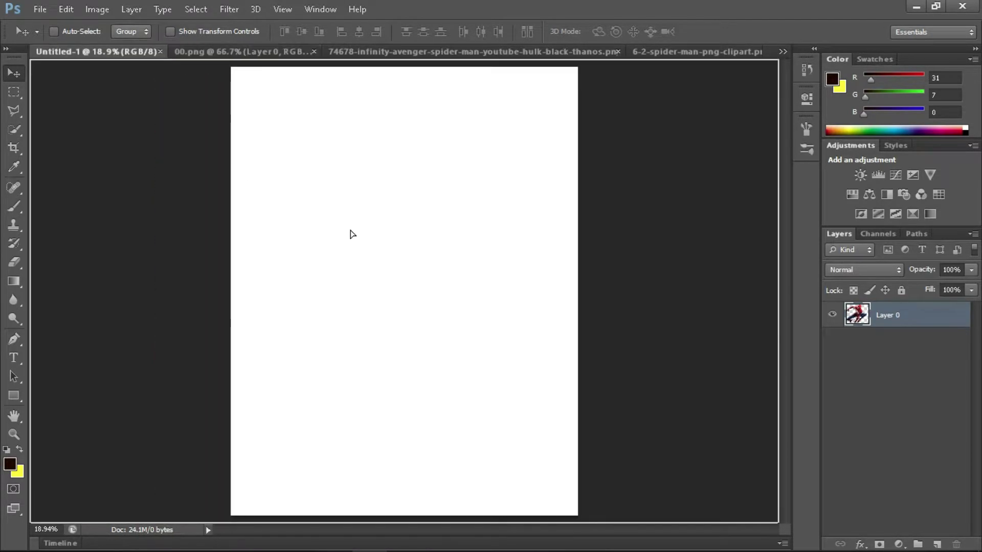
drag(459, 194, 351, 232)
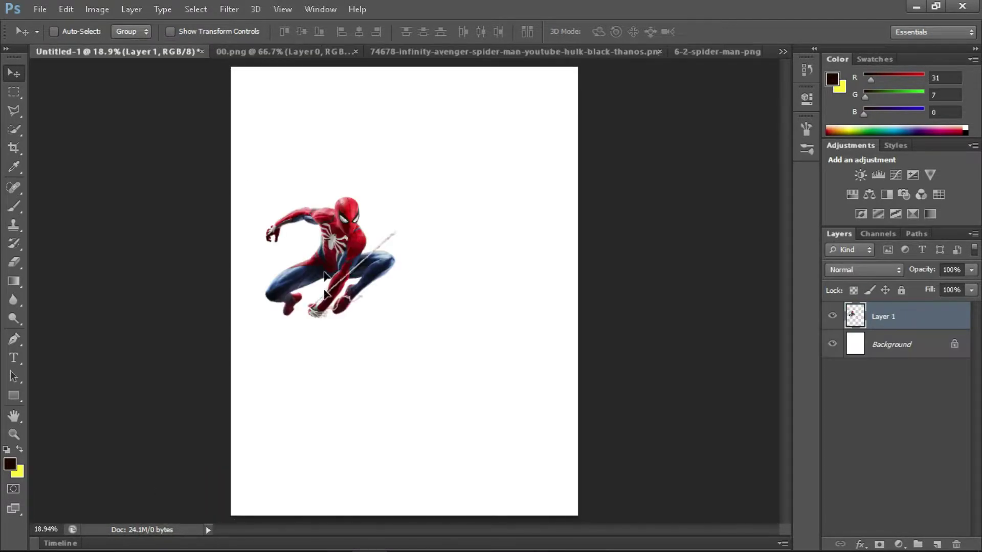
click(355, 52)
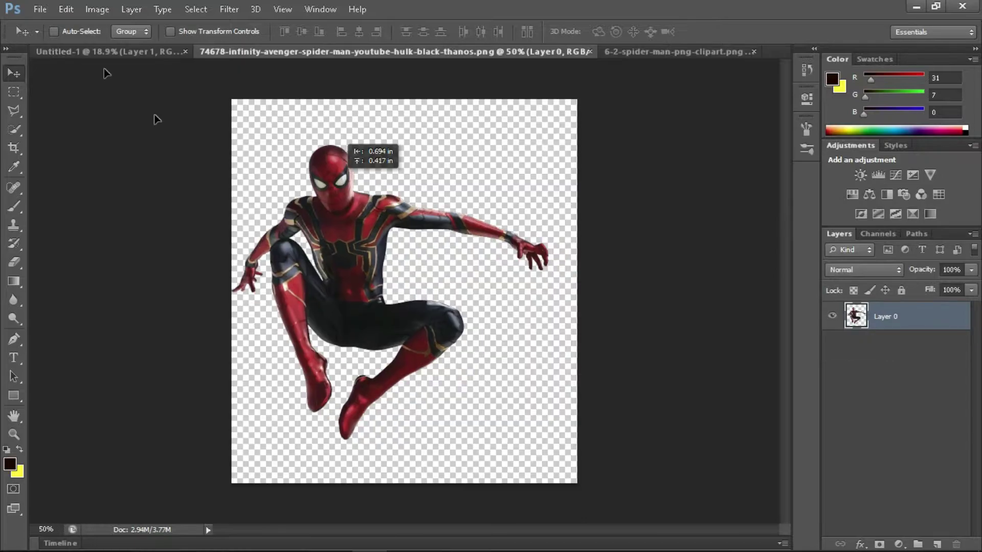
mouse_move(358, 169)
mouse_down()
mouse_move(372, 295)
mouse_move(442, 306)
mouse_up()
alt+click(833, 372)
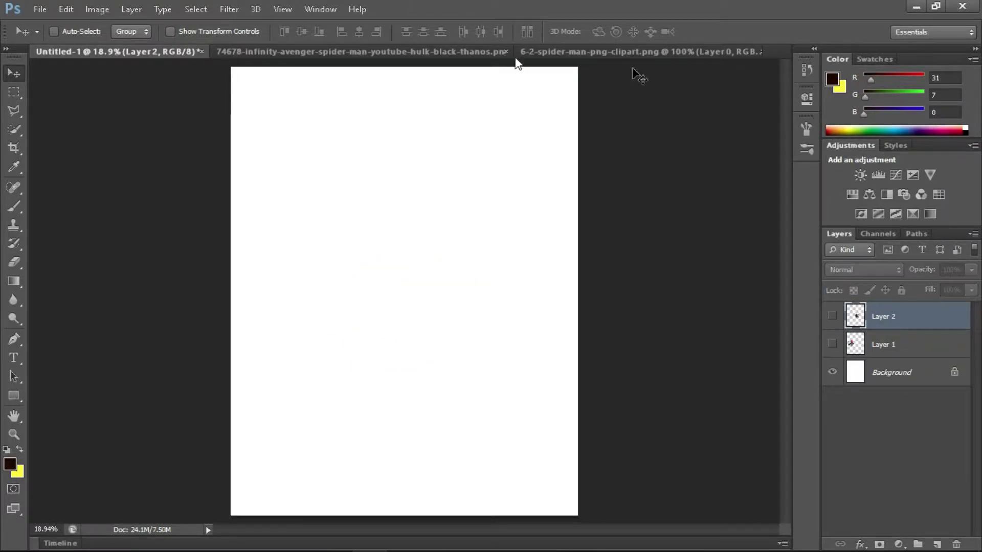
click(505, 52)
Copy the hanging Spider-Man cut-out into the poster as Layer 3
click(337, 51)
drag(358, 230, 394, 266)
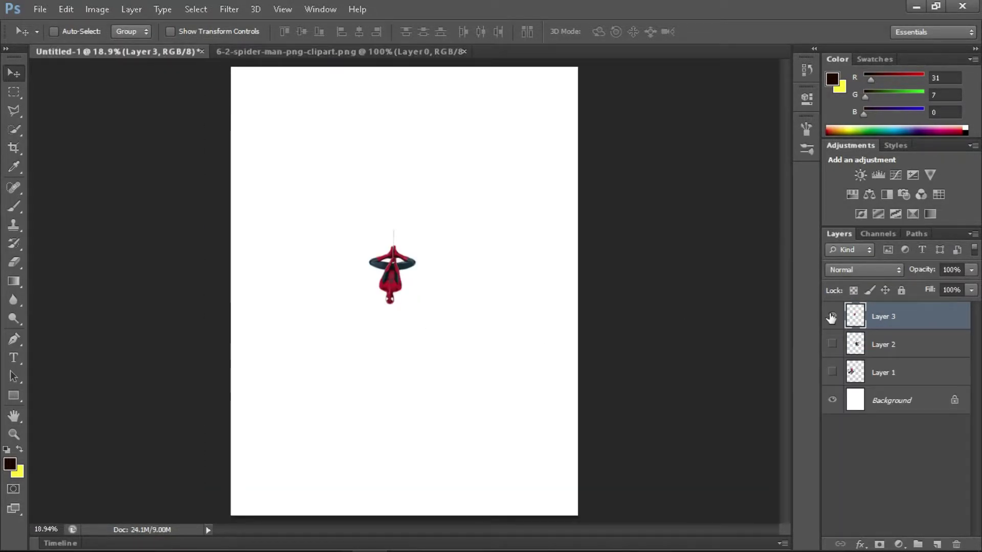
alt+click(832, 400)
click(832, 316)
Enlarge the hanging Spider-Man to fill the upper poster and close its source image
key(ctrl+t)
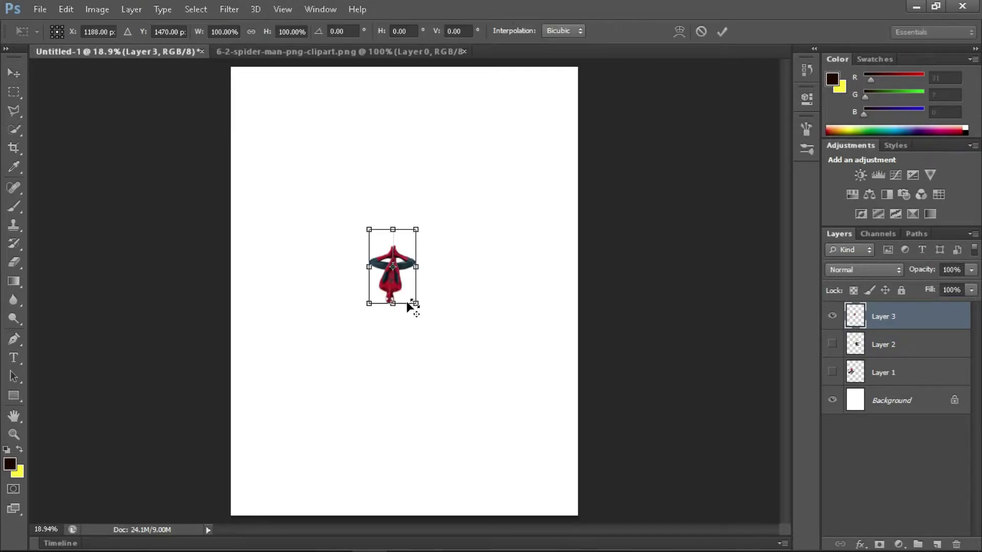
drag(414, 306, 434, 332)
drag(551, 408, 520, 401)
key(Return)
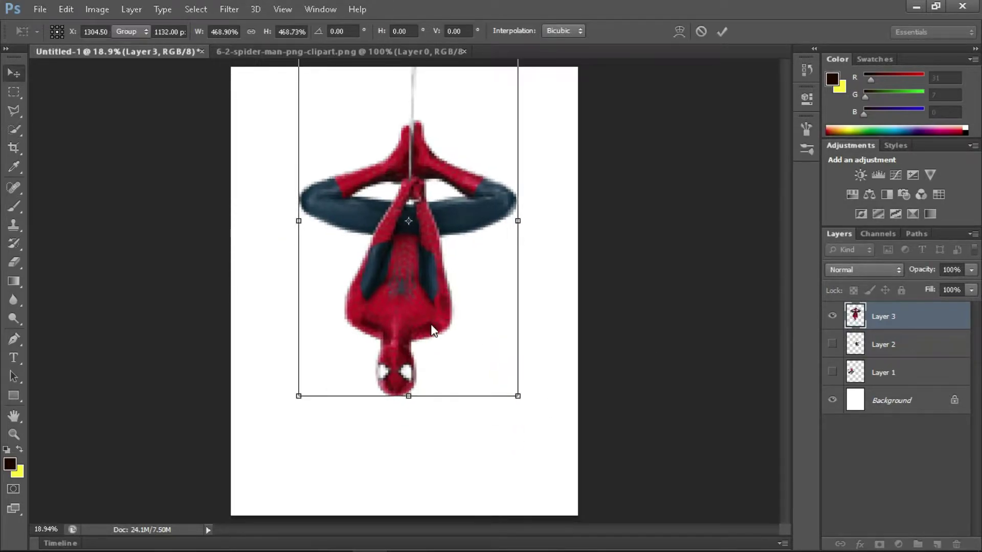
click(408, 51)
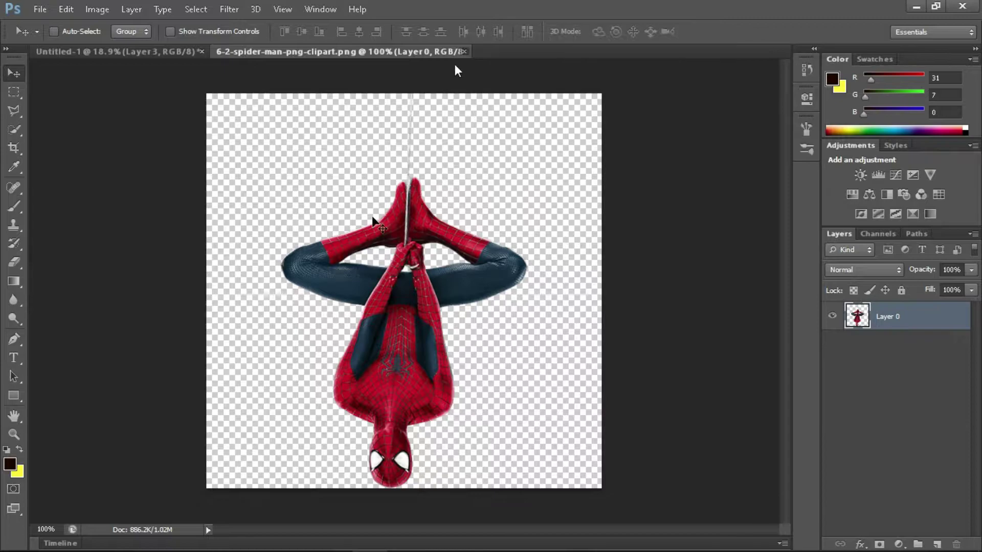
click(464, 52)
click(832, 344)
Enlarge the gold-suited Spider-Man, tilt it and place it left behind the hanging one
click(870, 344)
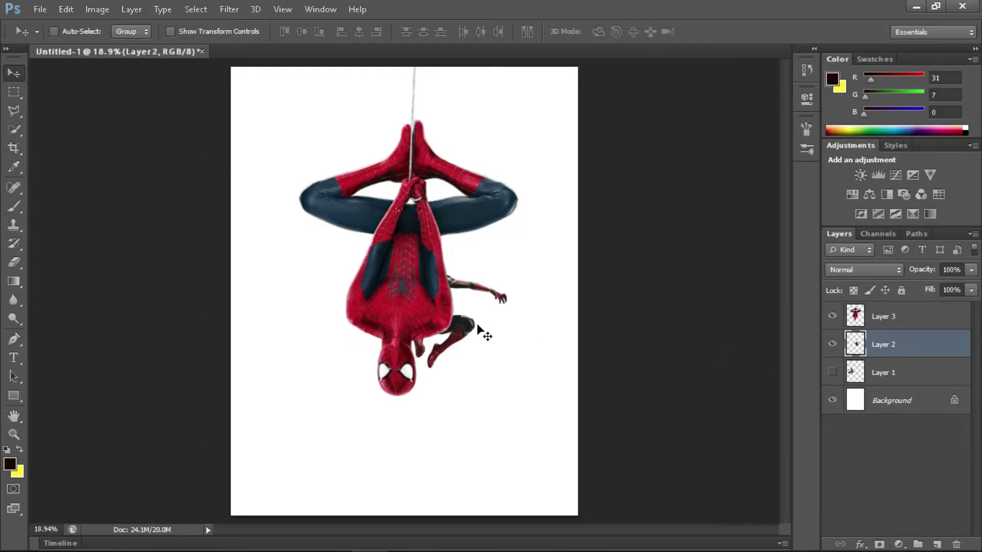
drag(476, 324, 542, 325)
key(ctrl+t)
drag(563, 361, 636, 423)
drag(507, 310, 332, 281)
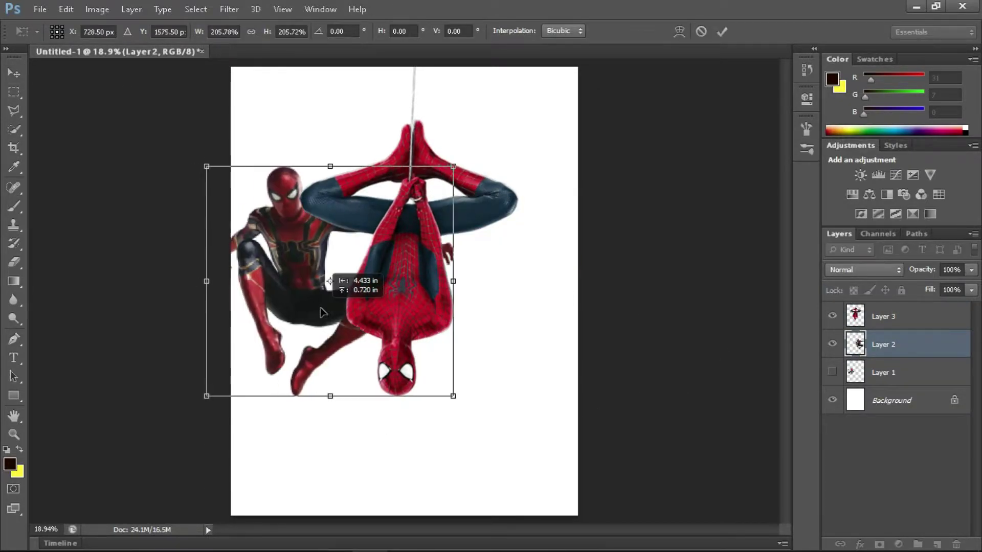
drag(183, 148, 170, 165)
drag(333, 284, 330, 257)
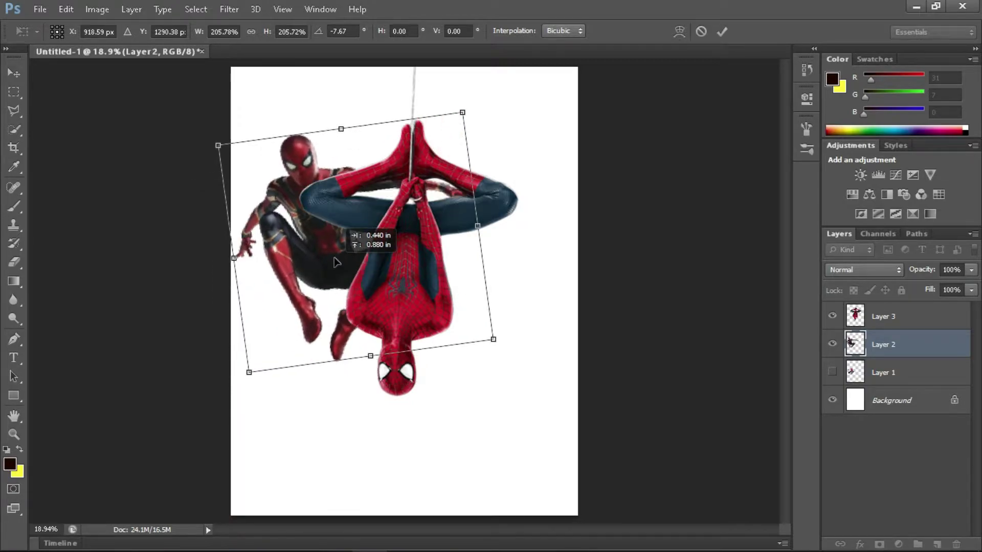
key(Return)
drag(317, 236, 301, 270)
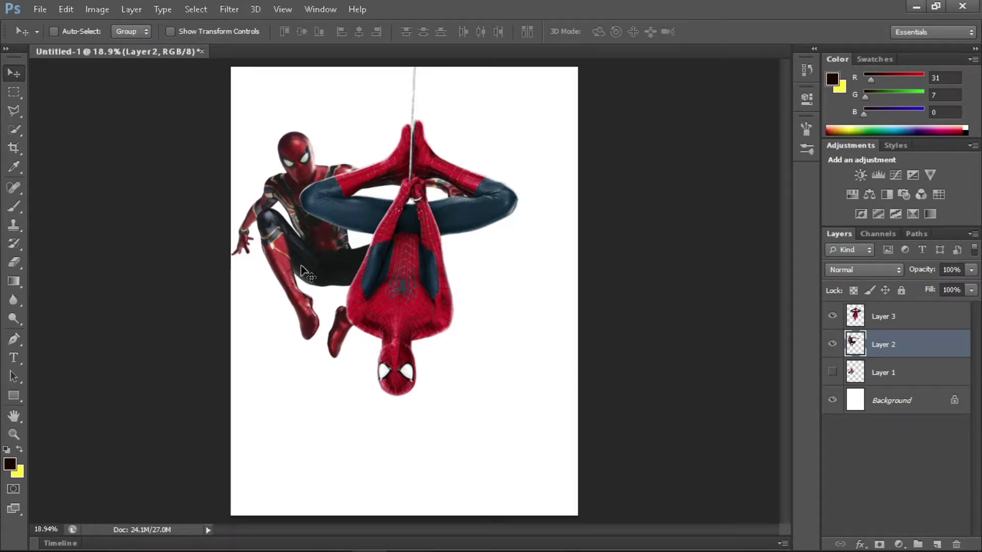
Make the gold-suited Spider-Man slightly bigger and shift it a little left
key(ctrl+t)
drag(482, 364, 494, 376)
mouse_move(338, 277)
mouse_down()
mouse_move(329, 284)
mouse_move(313, 262)
mouse_up()
key(Return)
Move the crouching Spider-Man to the right side and enlarge it behind the others
click(833, 372)
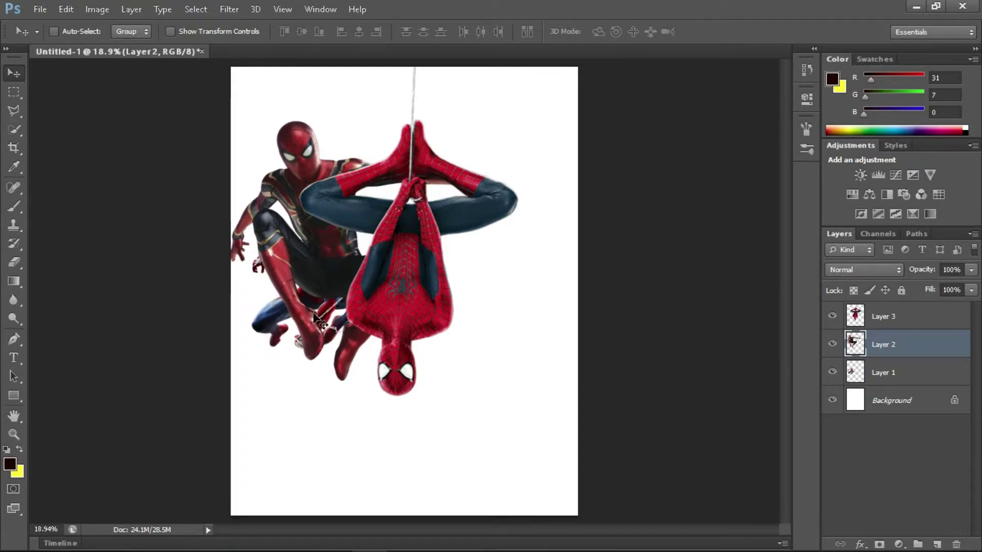
ctrl+click(315, 331)
drag(316, 333, 516, 317)
key(ctrl+t)
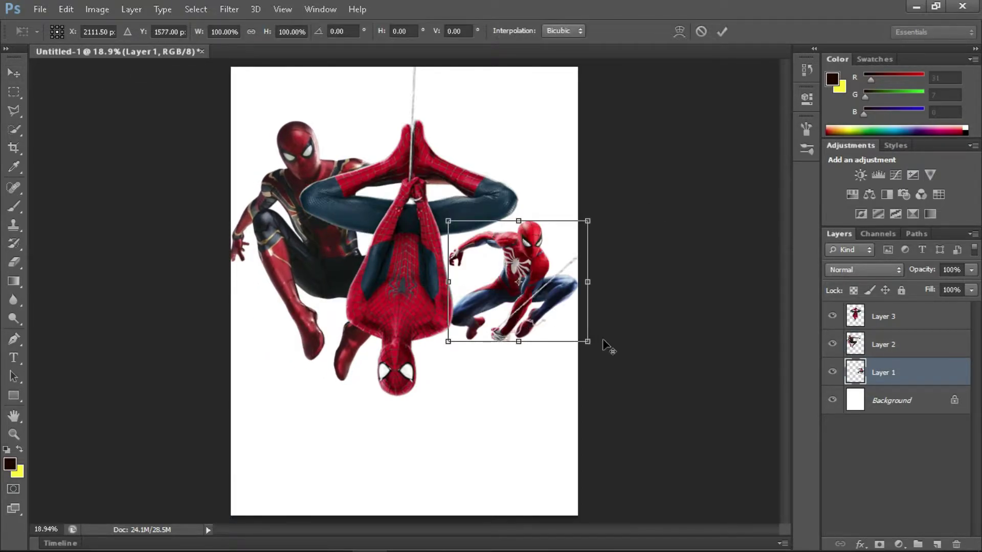
drag(605, 347, 635, 383)
click(519, 288)
drag(530, 353, 507, 295)
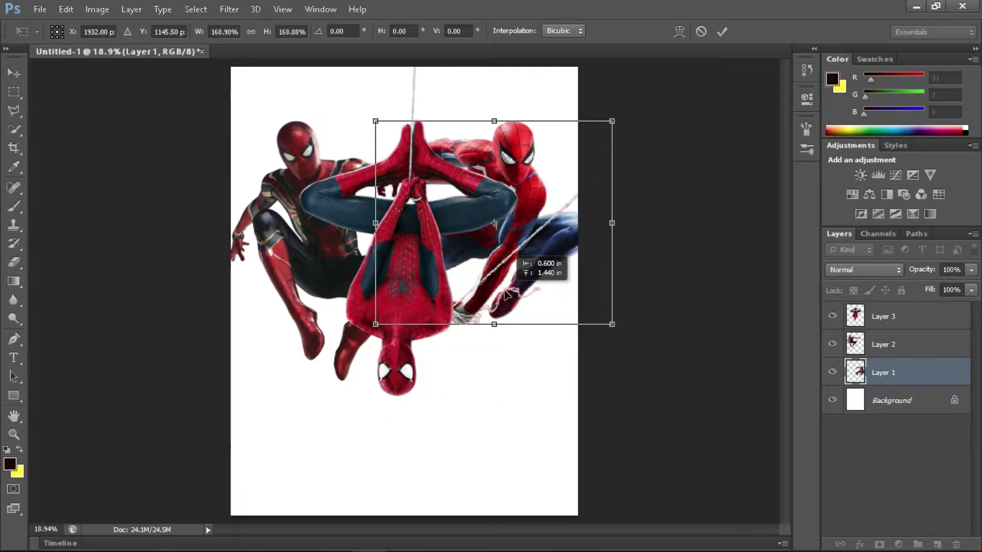
key(Return)
scroll(485, 276, down, 1)
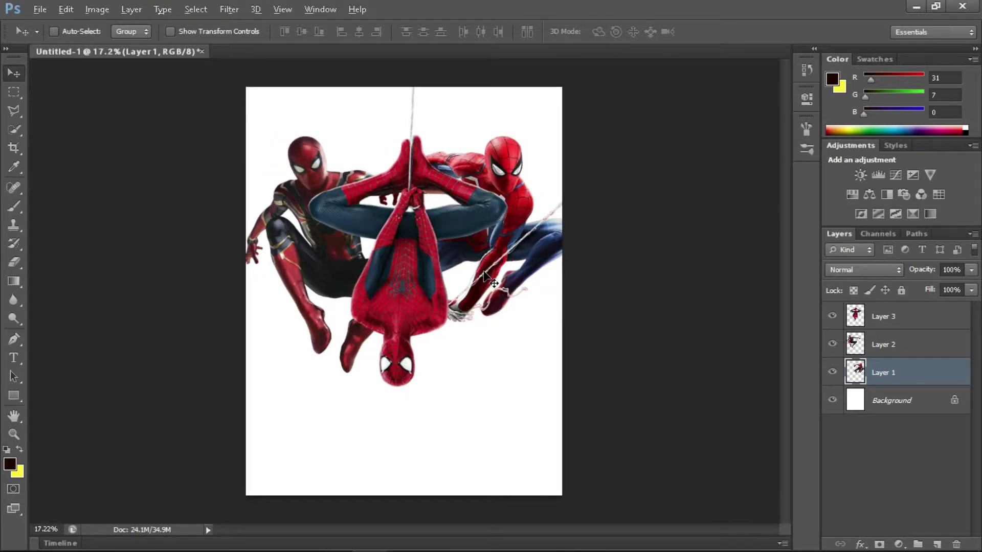
Copy a city background image from the browser and paste it into the poster
key(super)
click(329, 532)
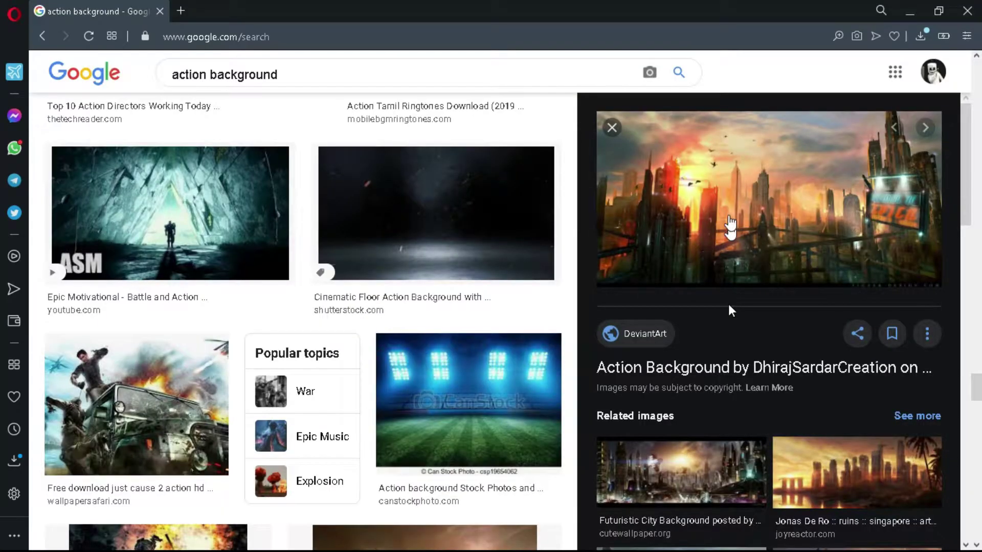
right_click(728, 304)
click(761, 375)
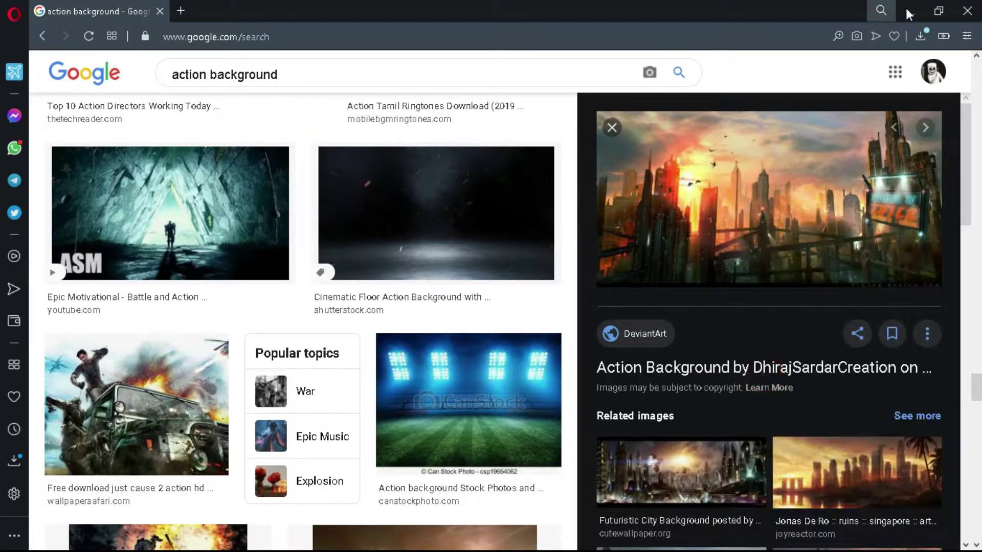
click(910, 11)
key(ctrl+v)
Move the city layer below the Spider-Men, hide them, and enlarge the city image
drag(921, 372, 916, 415)
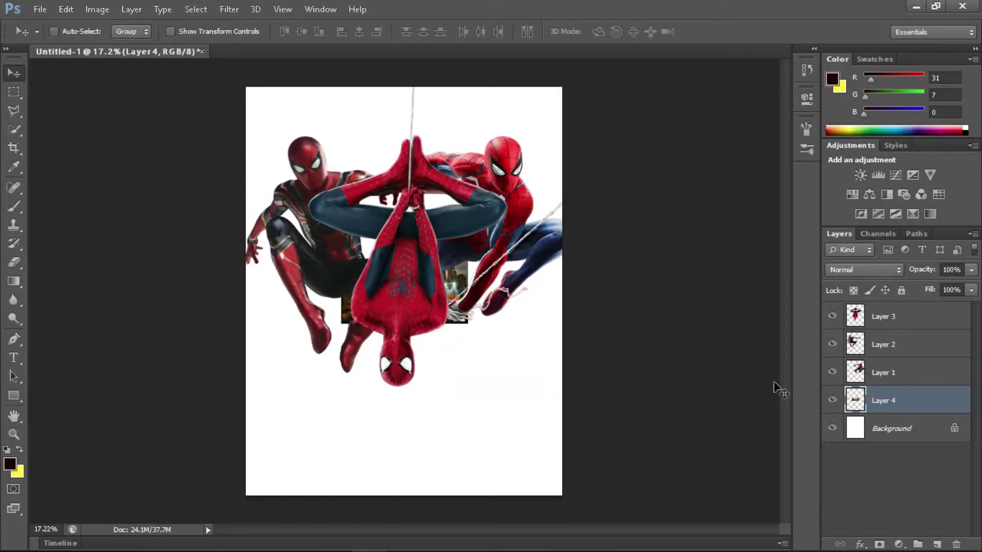
drag(832, 373, 833, 316)
key(ctrl+t)
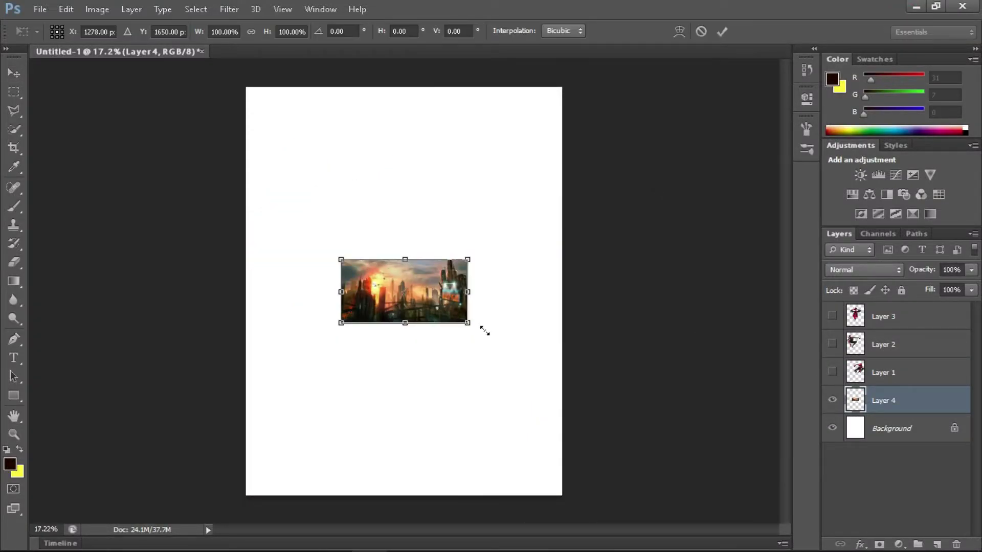
drag(486, 329, 544, 369)
key(Return)
Stretch the city to full poster width along the bottom and move the sky image up top
key(ctrl+t)
drag(404, 218, 405, 161)
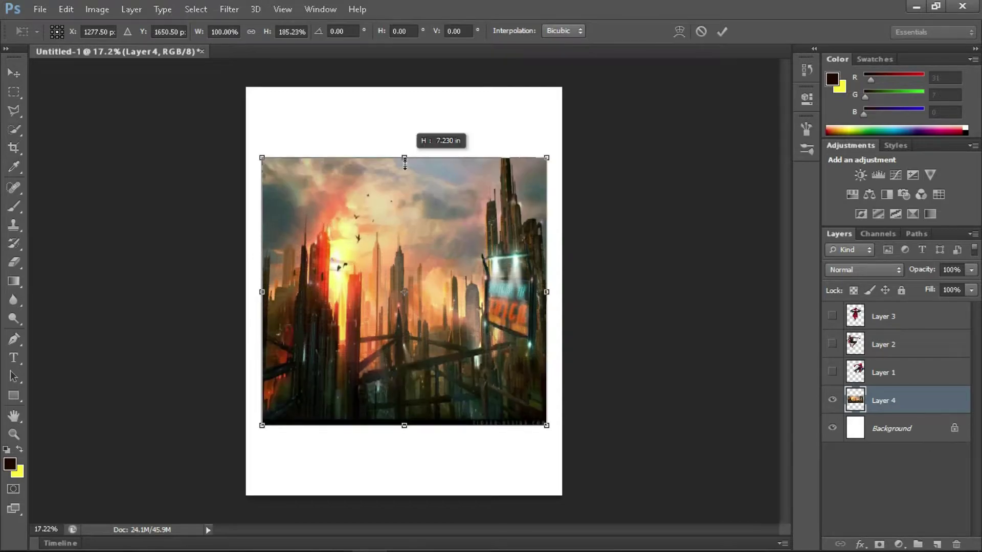
drag(554, 292, 562, 291)
drag(445, 385, 445, 455)
key(Return)
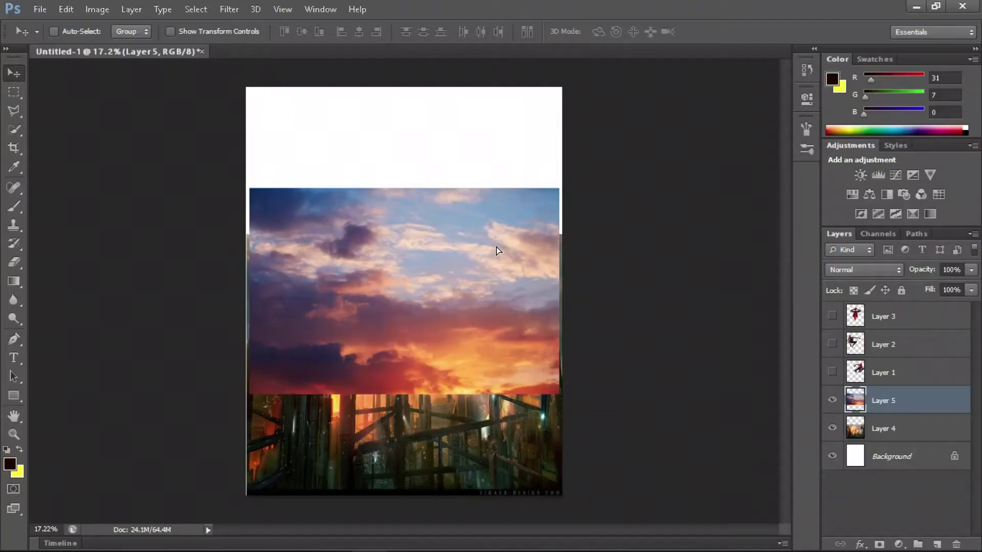
drag(496, 247, 487, 180)
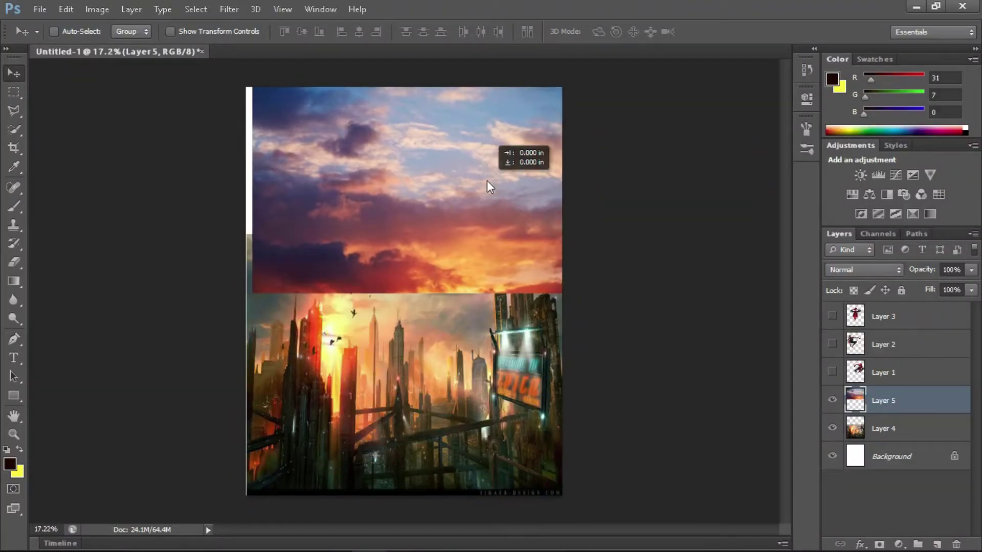
Flip the sky image vertically and scale it to cover the upper poster
key(ctrl+t)
right_click(375, 217)
click(424, 392)
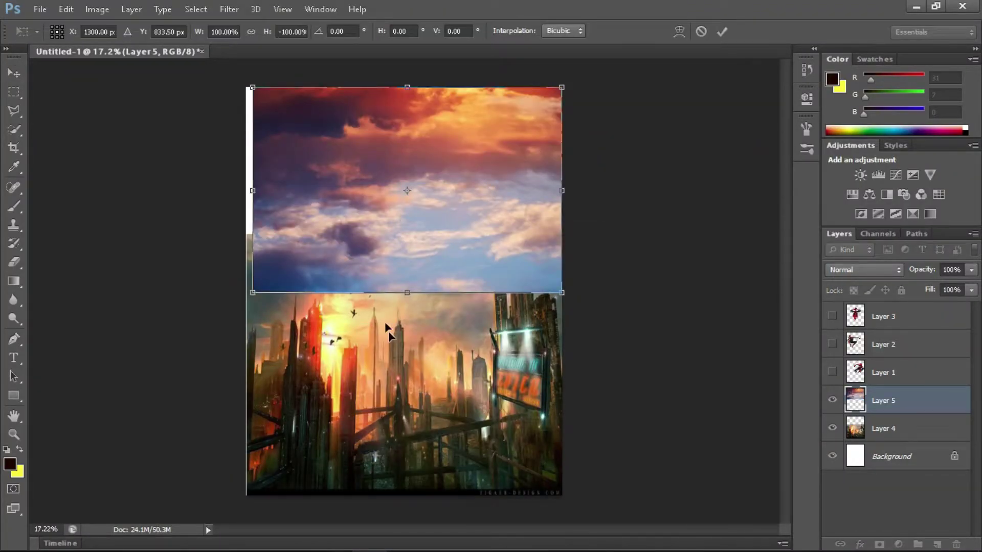
mouse_move(405, 92)
mouse_down()
mouse_move(403, 144)
mouse_move(404, 102)
mouse_up()
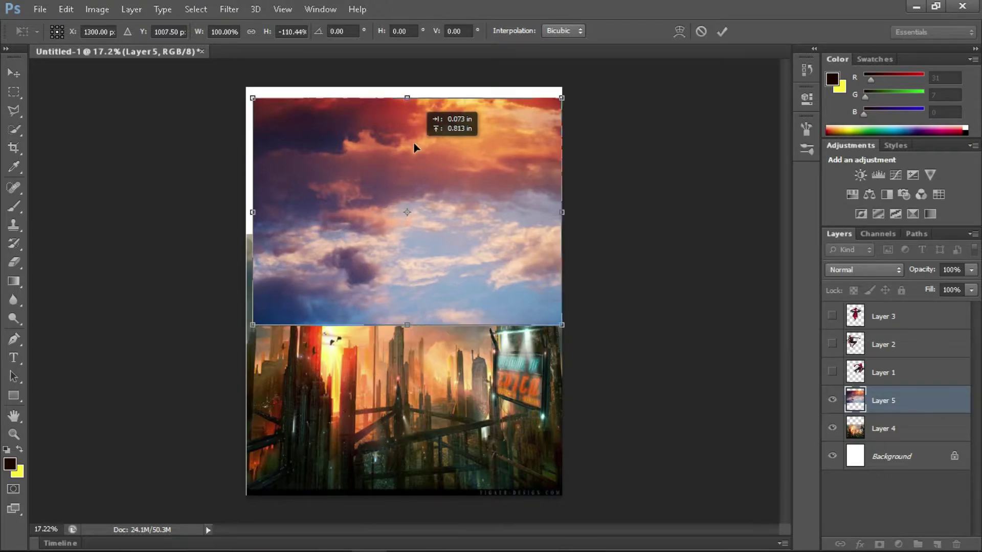
drag(416, 147, 410, 134)
drag(553, 318, 564, 321)
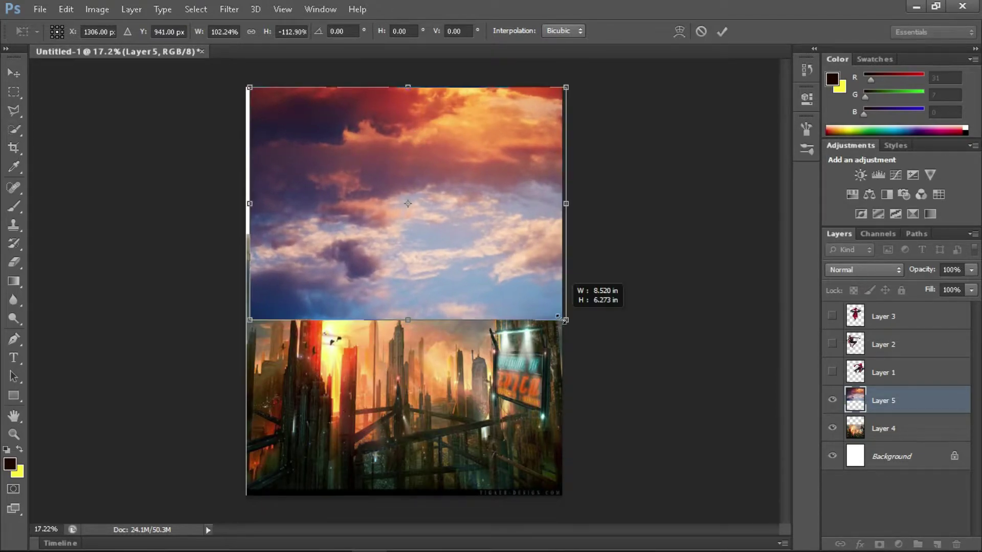
drag(445, 220, 439, 213)
drag(563, 320, 569, 321)
key(Return)
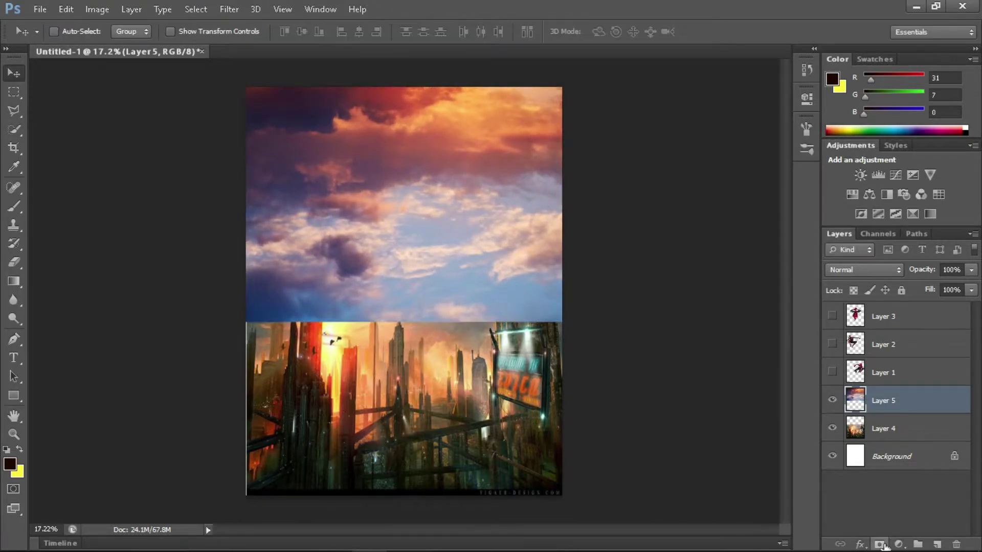
Mask the sky layer and paint black to blend it into the city and reveal the right tower
click(879, 544)
click(14, 206)
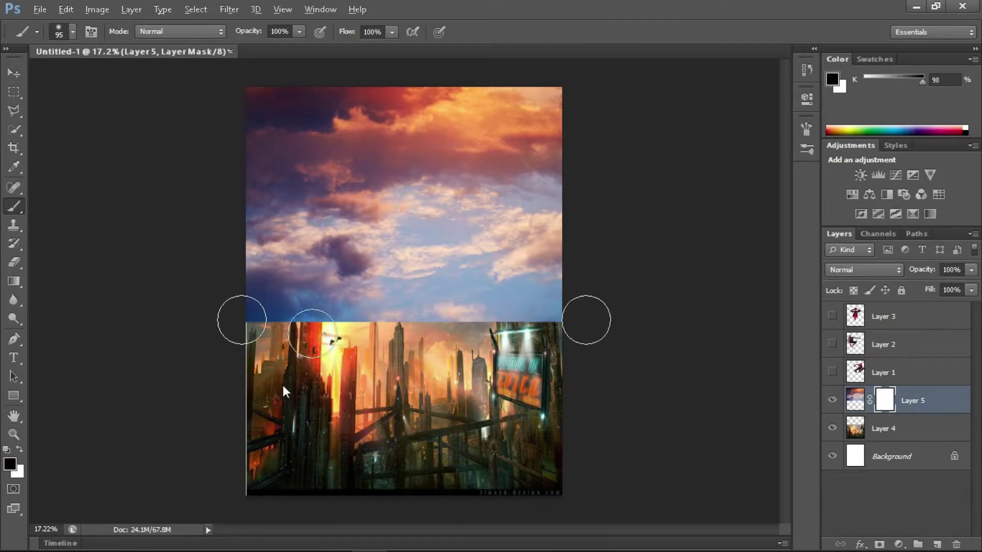
drag(241, 321, 583, 320)
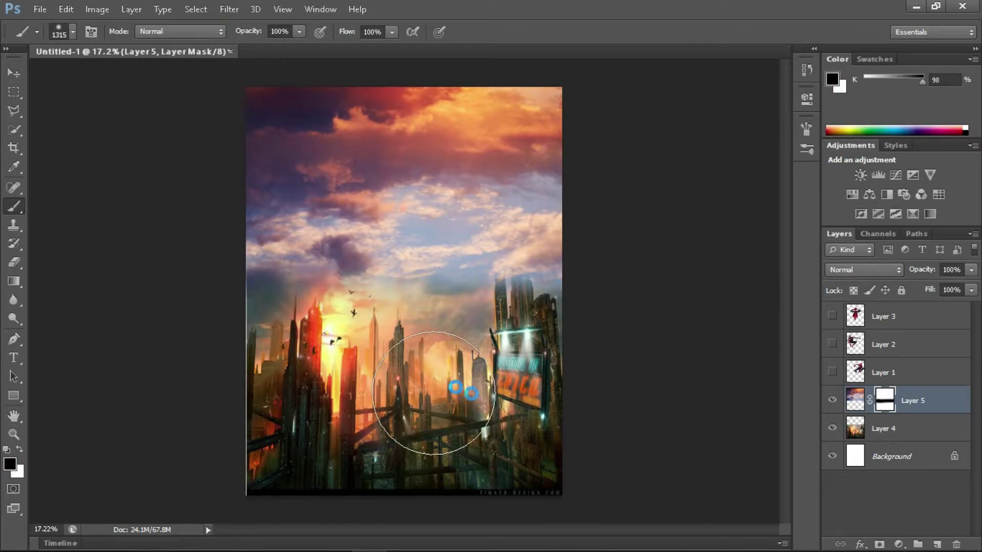
click(528, 320)
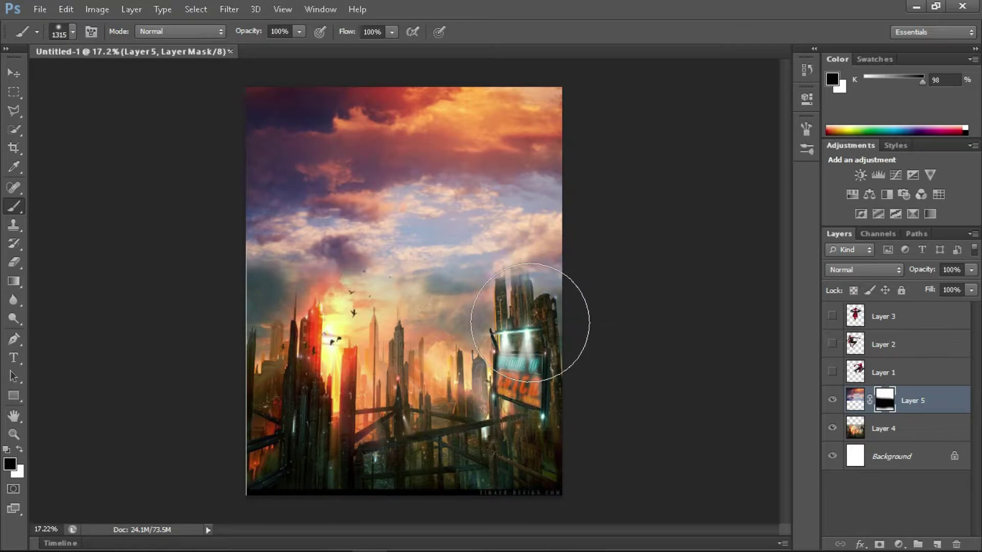
key(bracketleft)
key(bracketleft)
key(bracketleft)
click(537, 328)
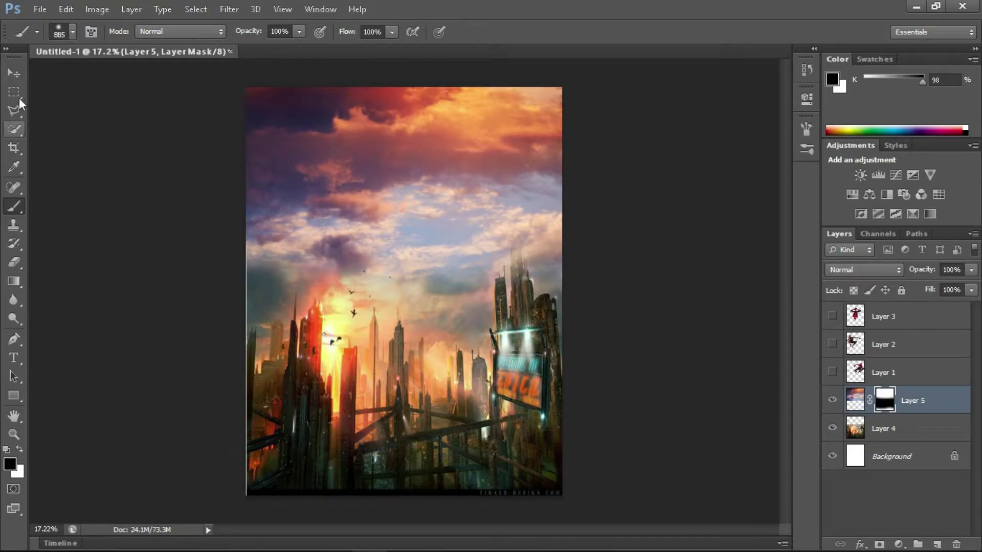
Show the Layer 1 and Layer 2 Spider-Man figures again
key(v)
click(832, 372)
click(832, 344)
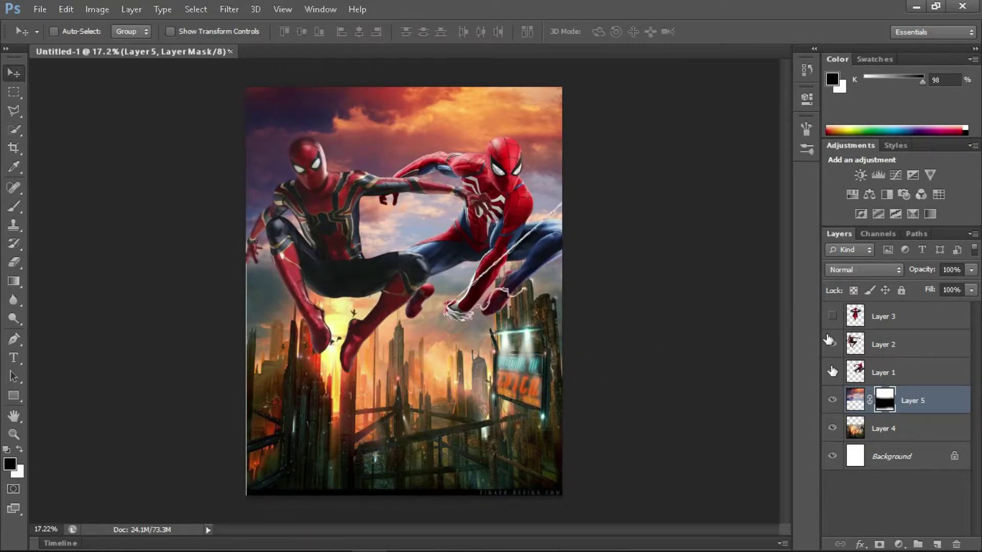
Hide the two Spider-Men and merge the sky and city layers into one
drag(829, 339, 832, 372)
right_click(910, 401)
shift+click(911, 429)
right_click(911, 429)
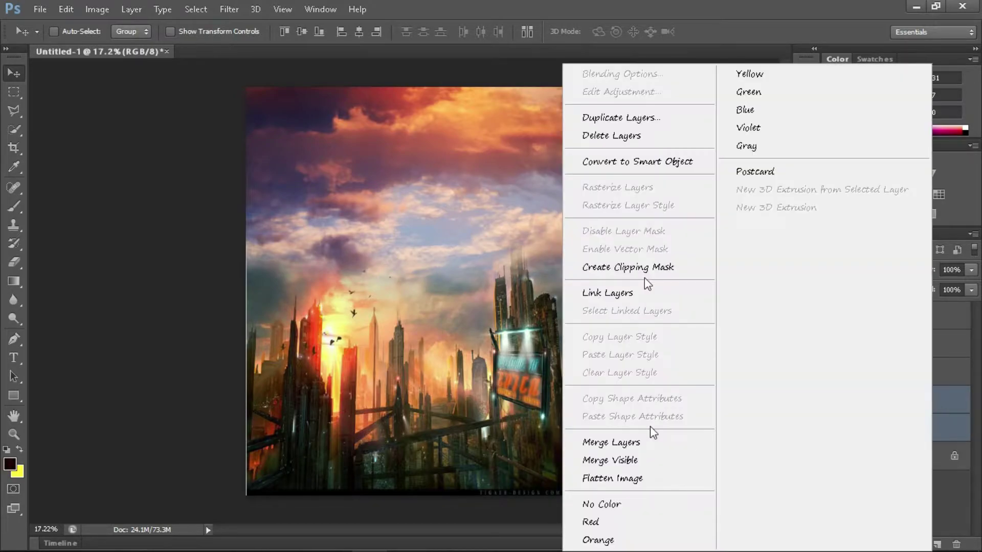
click(880, 409)
Add a Curves adjustment pulled down to darken the city background
click(899, 545)
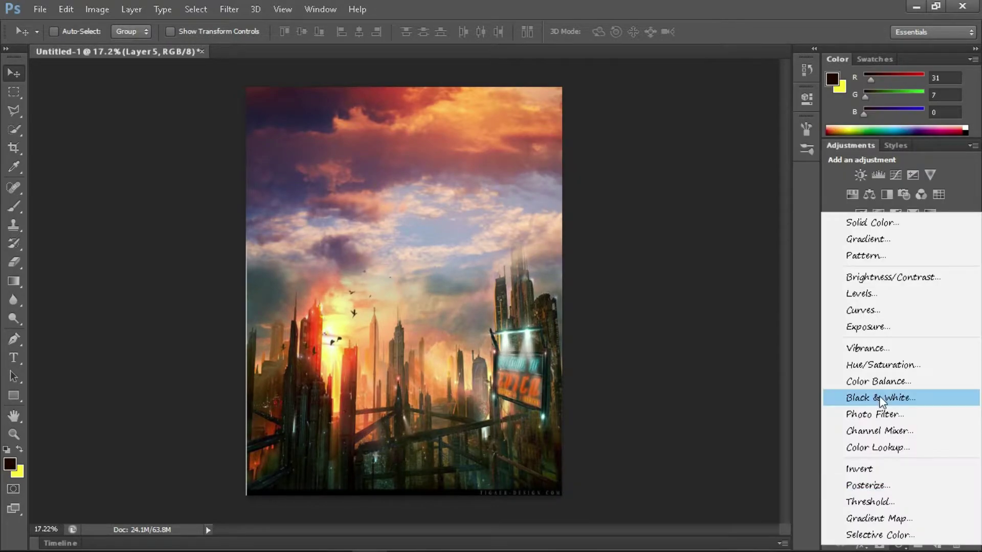
click(873, 307)
drag(697, 248, 702, 254)
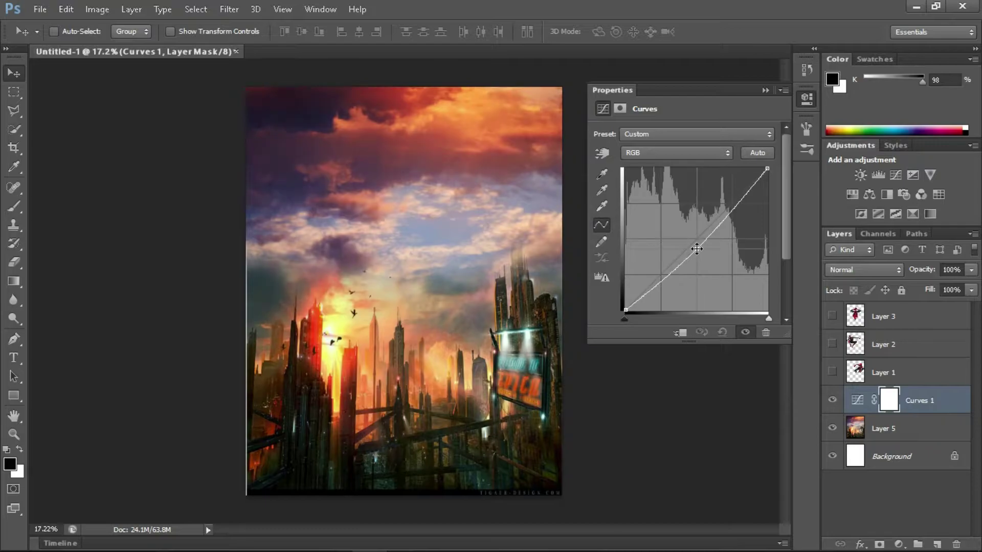
Show all three Spider-Men and add a second darkening Curves layer on top
drag(832, 372, 832, 316)
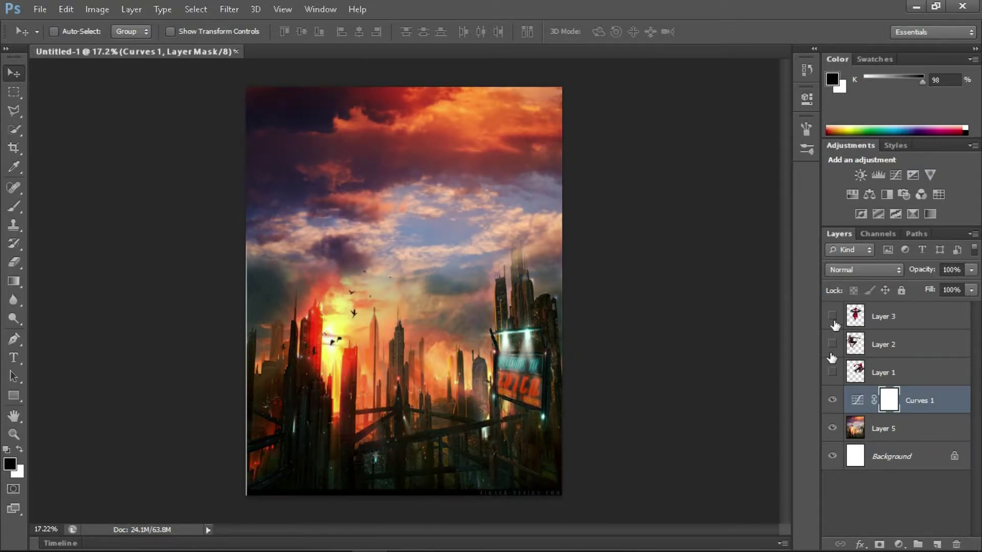
click(884, 316)
click(899, 545)
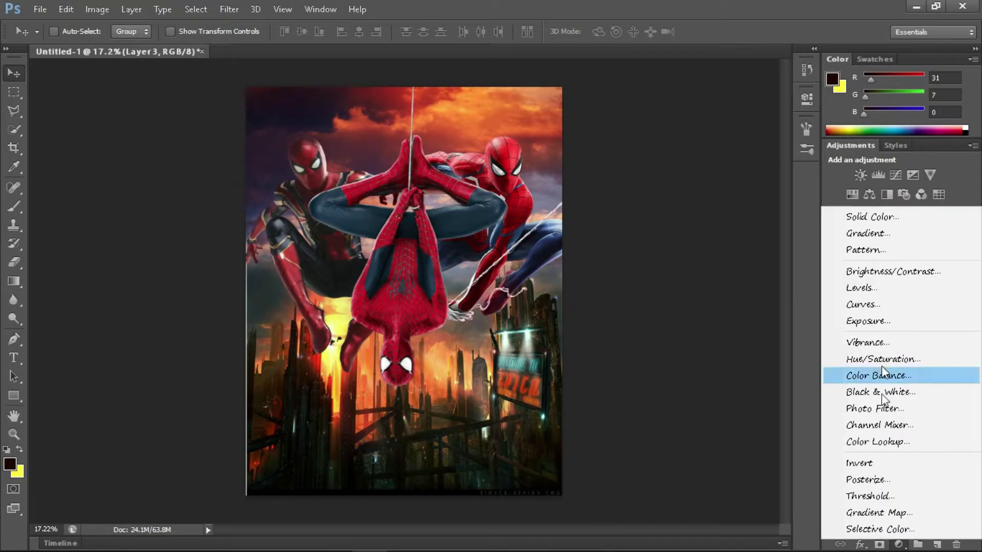
click(863, 304)
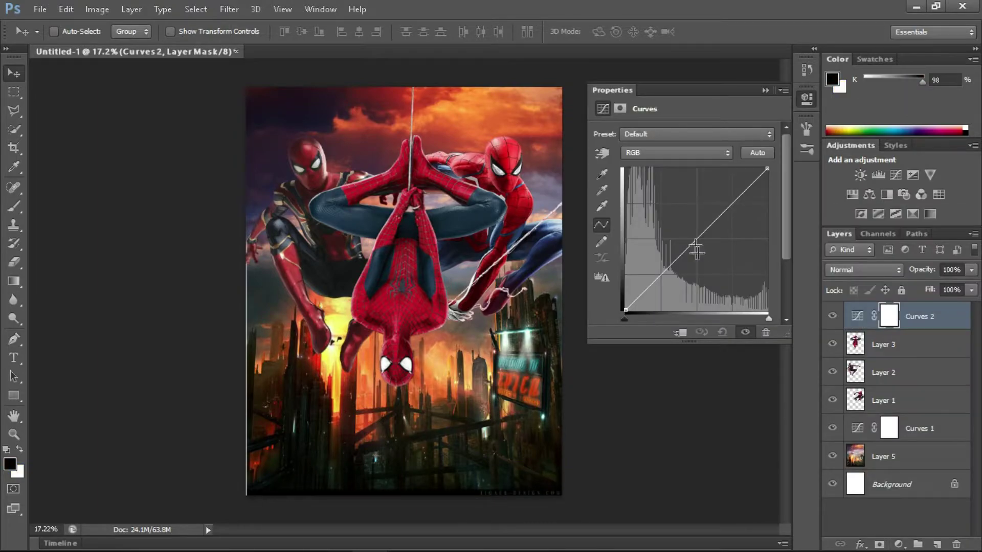
mouse_move(696, 250)
mouse_down()
mouse_move(711, 256)
mouse_move(694, 277)
mouse_move(708, 250)
mouse_up()
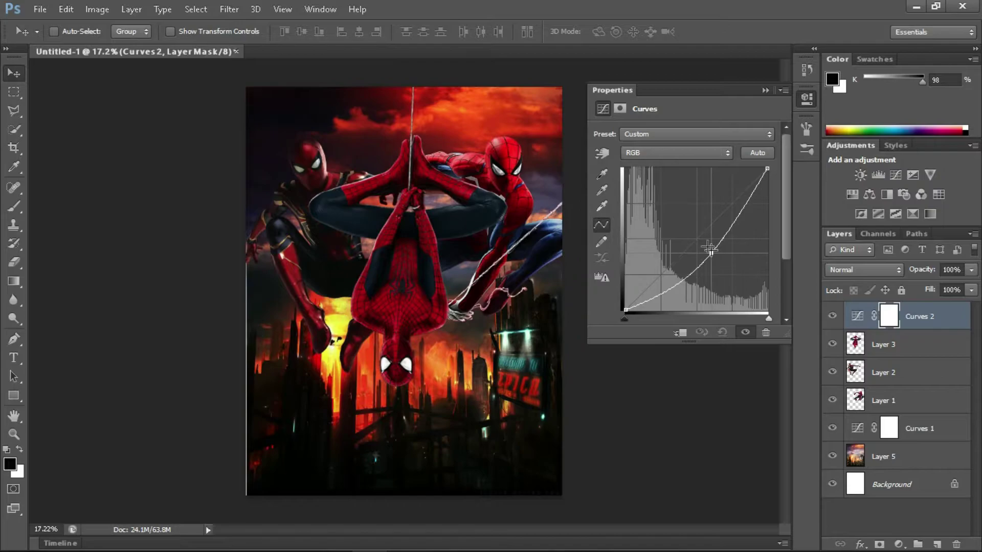
click(807, 99)
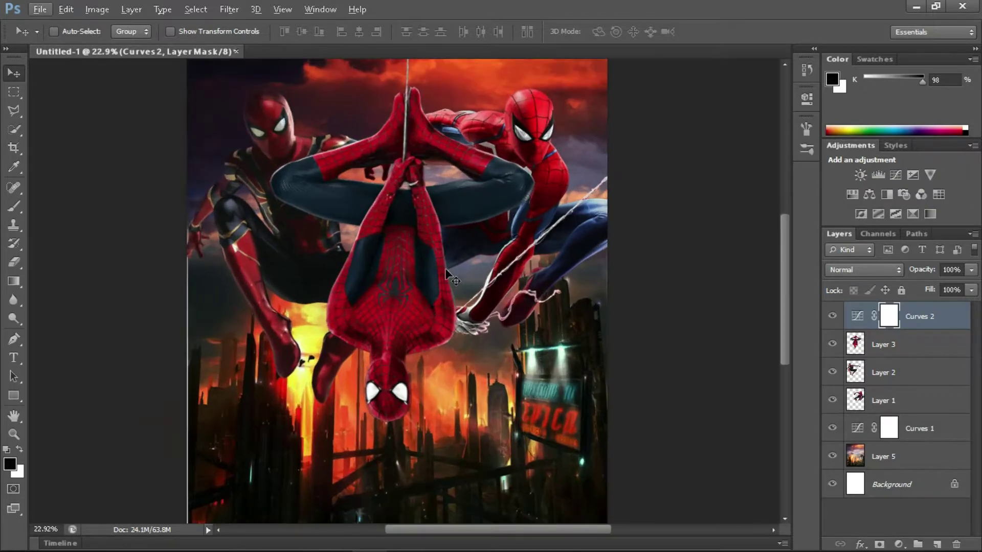
Create a new layer below Layer 3 and set up a black brush at 81% opacity
scroll(444, 289, up, 5)
key(ctrl+shift+alt+n)
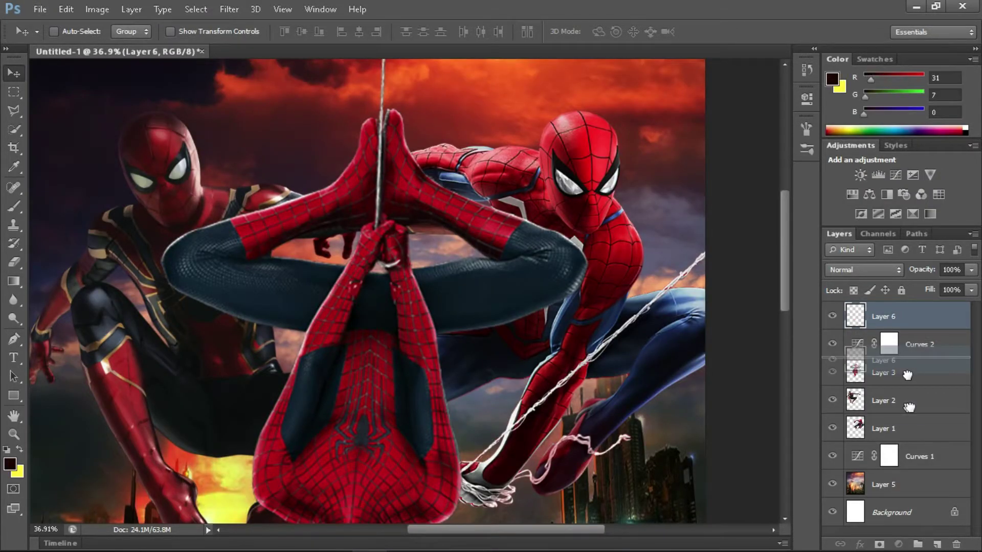
mouse_move(907, 355)
mouse_down()
mouse_move(902, 399)
mouse_move(895, 359)
mouse_up()
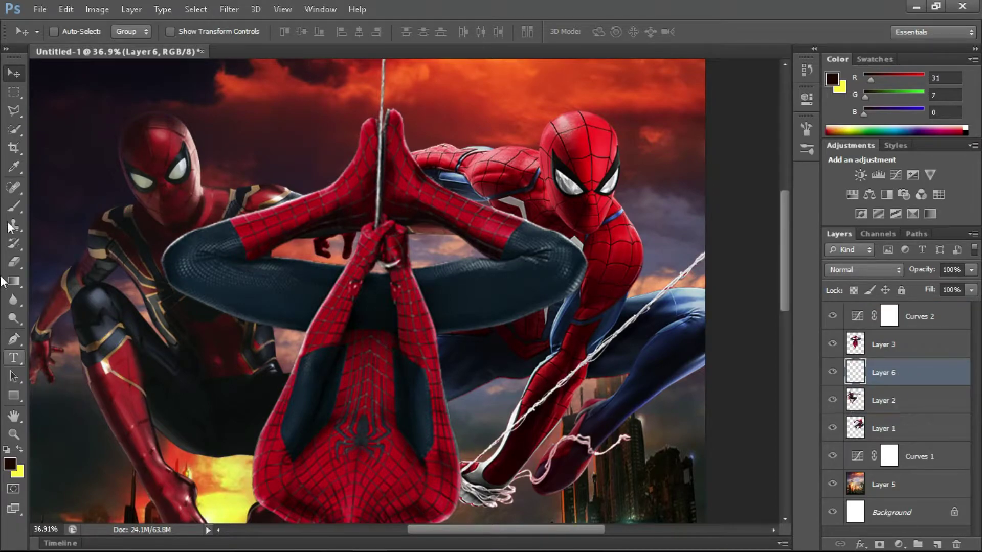
click(18, 471)
key(Escape)
key(b)
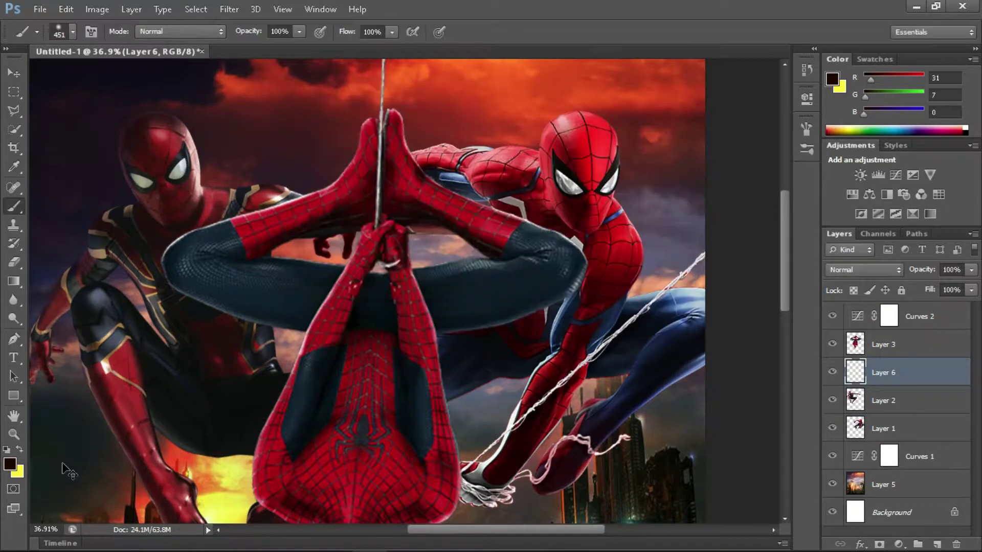
key(d)
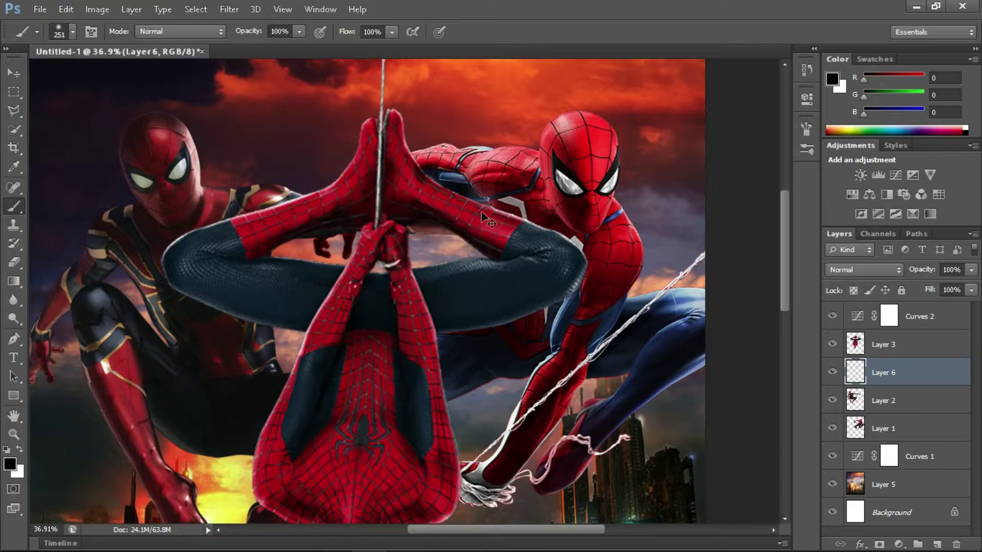
key(bracketleft)
key(bracketleft)
key(bracketleft)
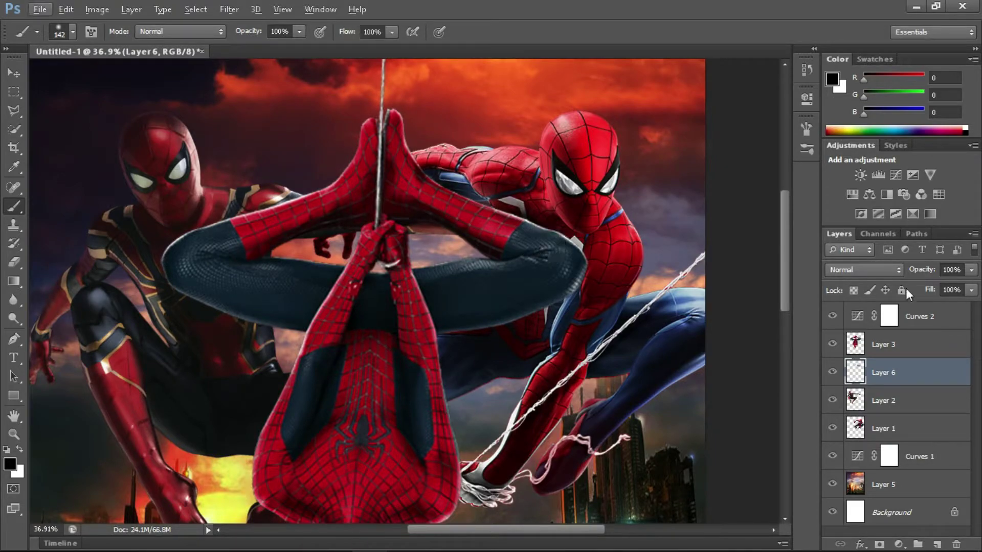
drag(923, 269, 912, 270)
Paint soft black shadow on the red sleeve beside the hanging Spider-Man's knee
drag(573, 271, 539, 248)
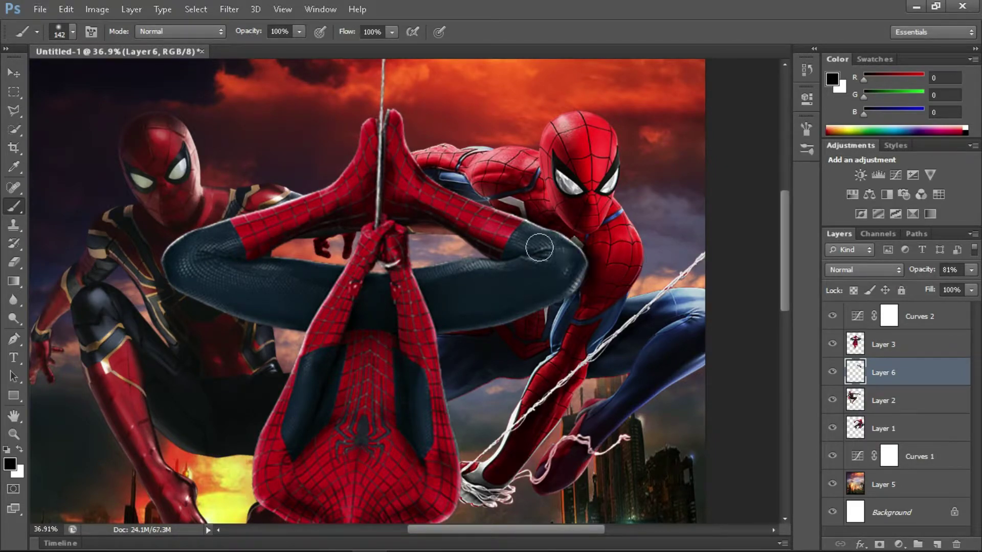
drag(605, 221, 626, 221)
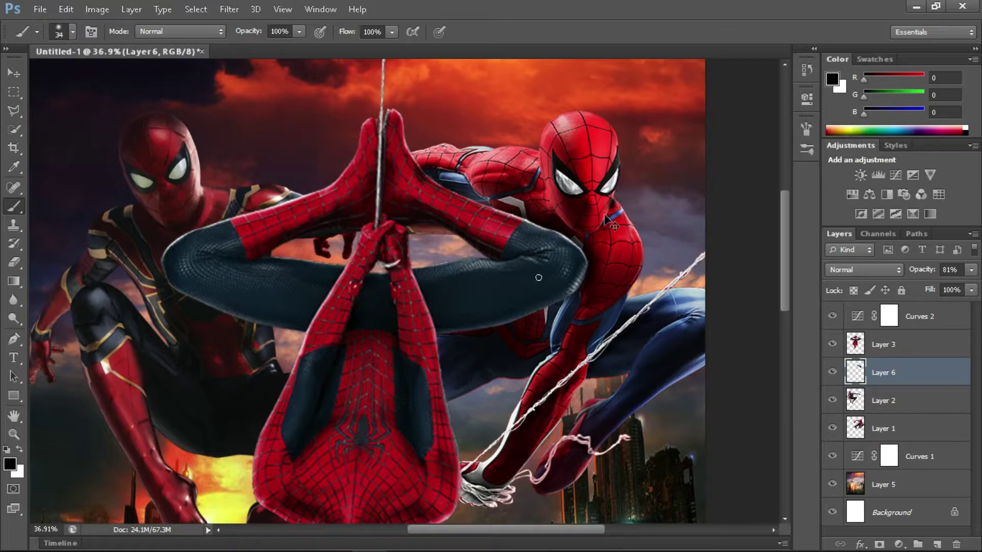
mouse_move(276, 225)
mouse_down()
mouse_move(230, 234)
mouse_move(287, 238)
mouse_up()
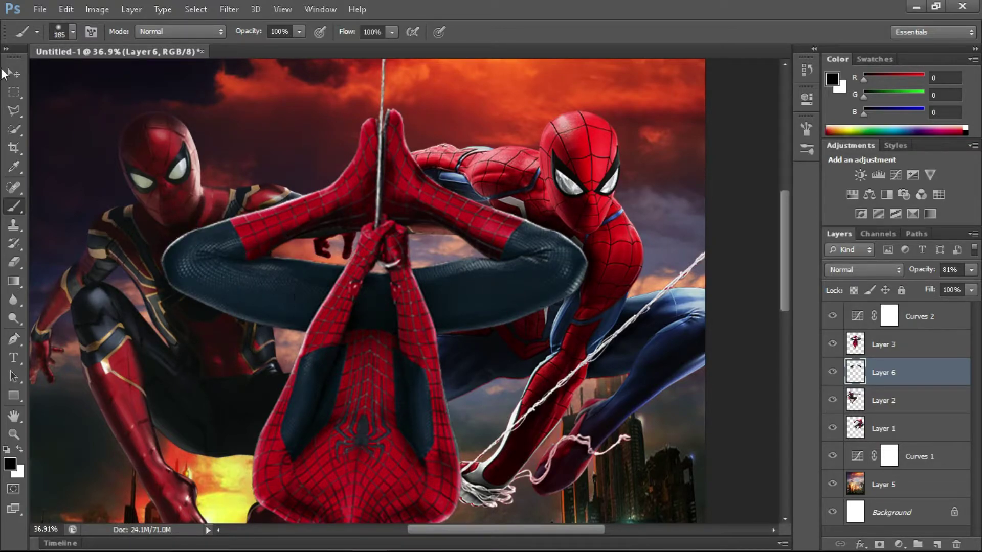
key(v)
scroll(434, 276, down, 2)
scroll(434, 276, down, 1)
Merge the Spider-Man figures and shadow layer into Layer 3
click(918, 344)
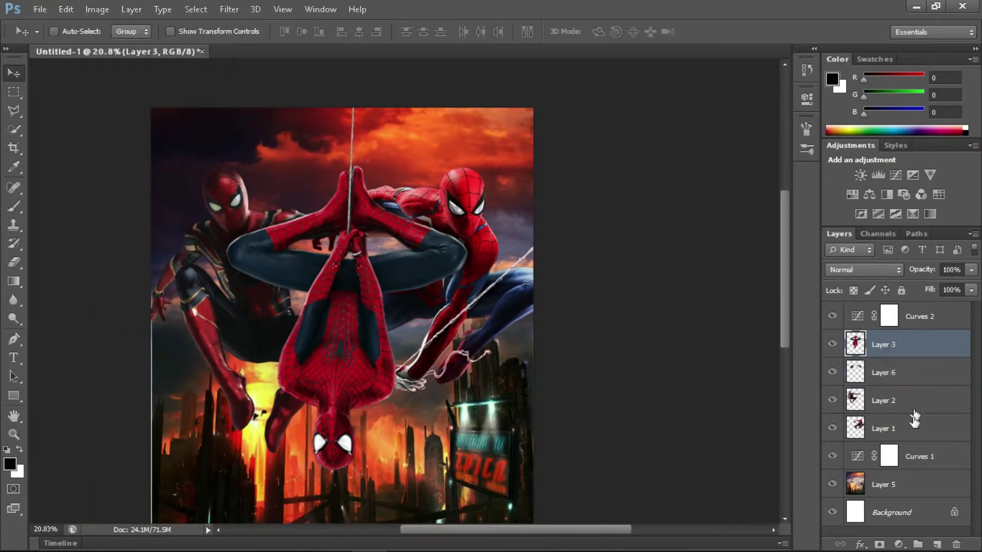
shift+click(915, 423)
key(ctrl+e)
Add a Curves adjustment clipped to Layer 3 to darken the Spider-Men
click(899, 544)
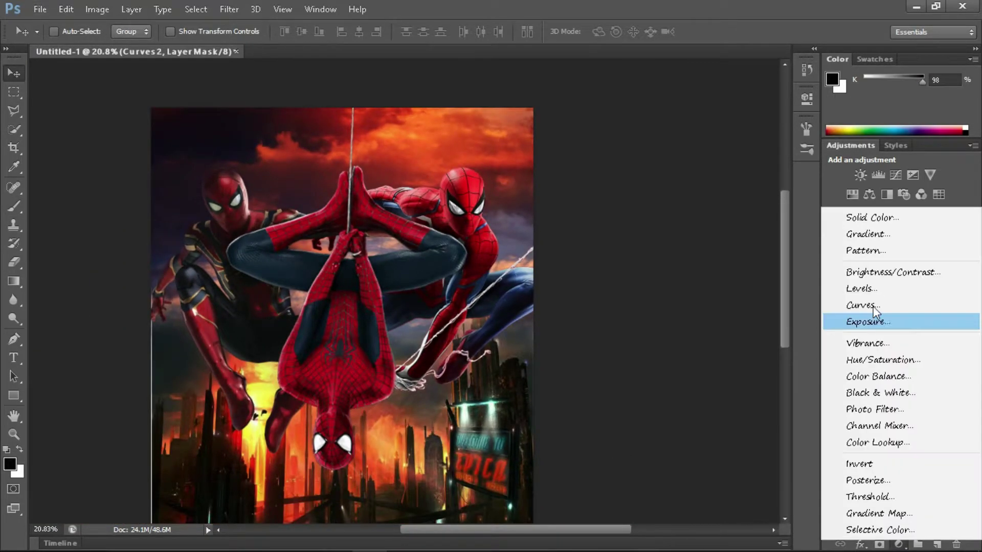
click(874, 306)
right_click(928, 341)
click(691, 271)
drag(695, 239, 703, 250)
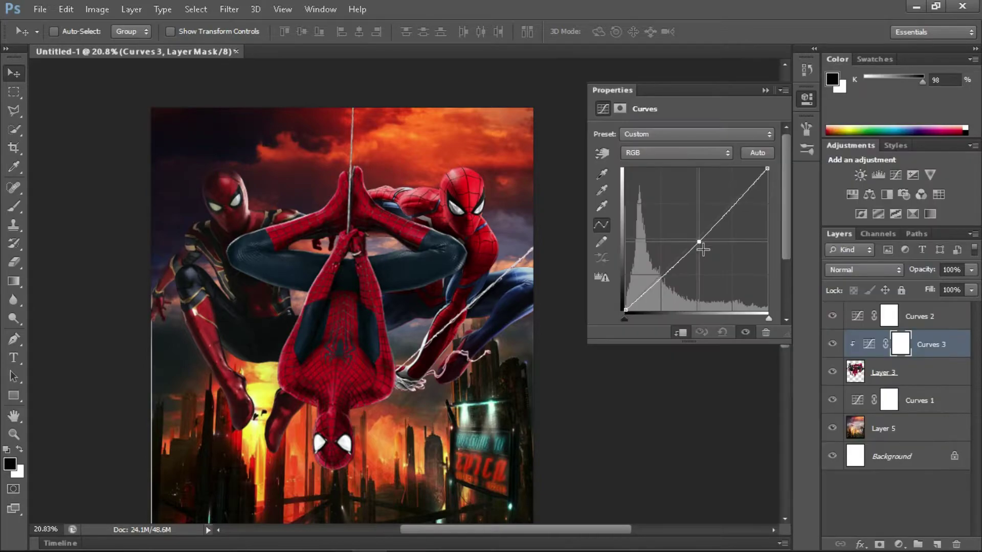
click(764, 91)
scroll(361, 317, down, 1)
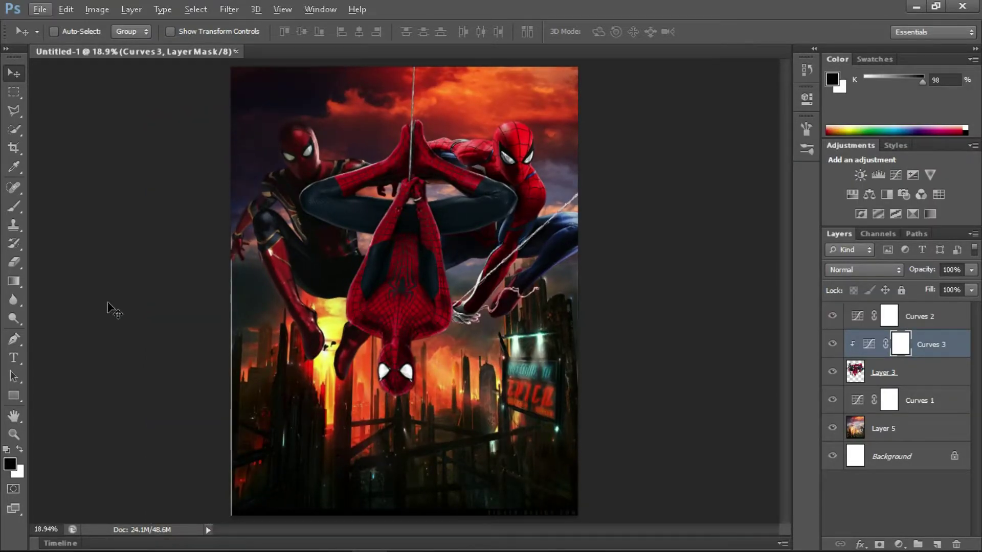
Add a Color Balance layer with midtones +31 red, −52 magenta, −35 yellow
click(899, 544)
click(876, 377)
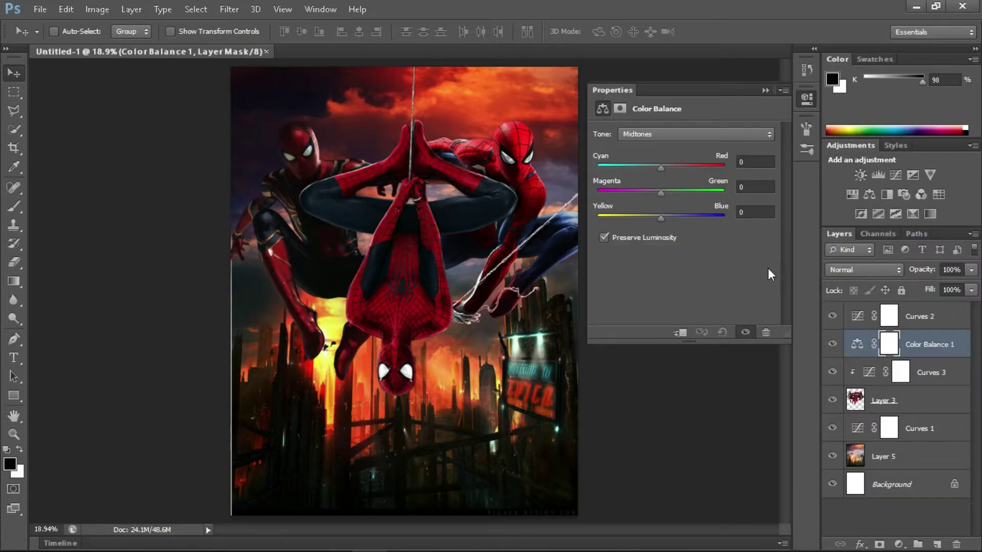
mouse_move(666, 167)
mouse_down()
mouse_move(753, 167)
mouse_move(605, 165)
mouse_move(681, 162)
mouse_move(627, 190)
mouse_up()
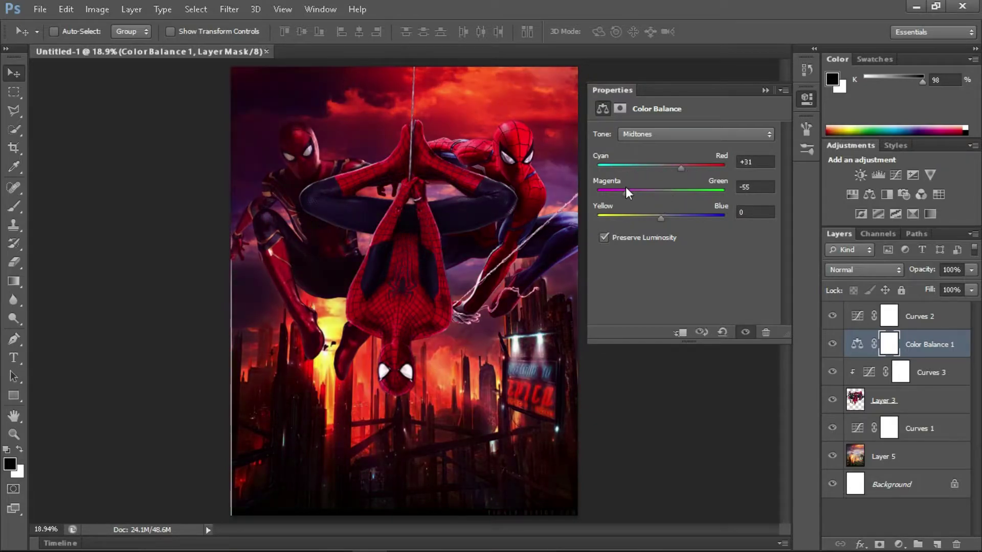
mouse_move(662, 218)
mouse_down()
mouse_move(759, 216)
mouse_move(638, 218)
mouse_up()
scroll(517, 234, down, 1)
key(alt)
click(815, 49)
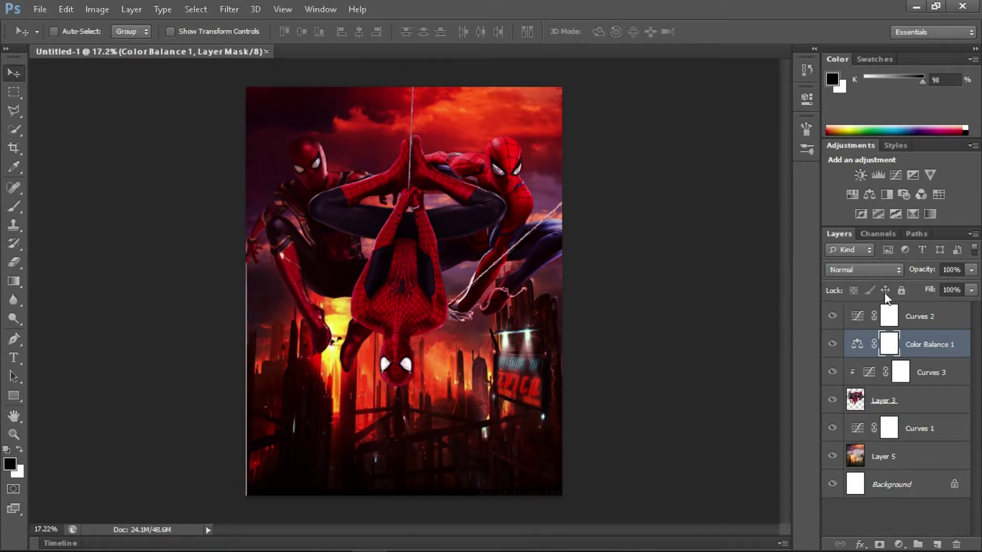
Shift and enlarge the Layer 5 city background to cover the right edge
ctrl+click(355, 394)
drag(355, 394, 361, 395)
key(ctrl+t)
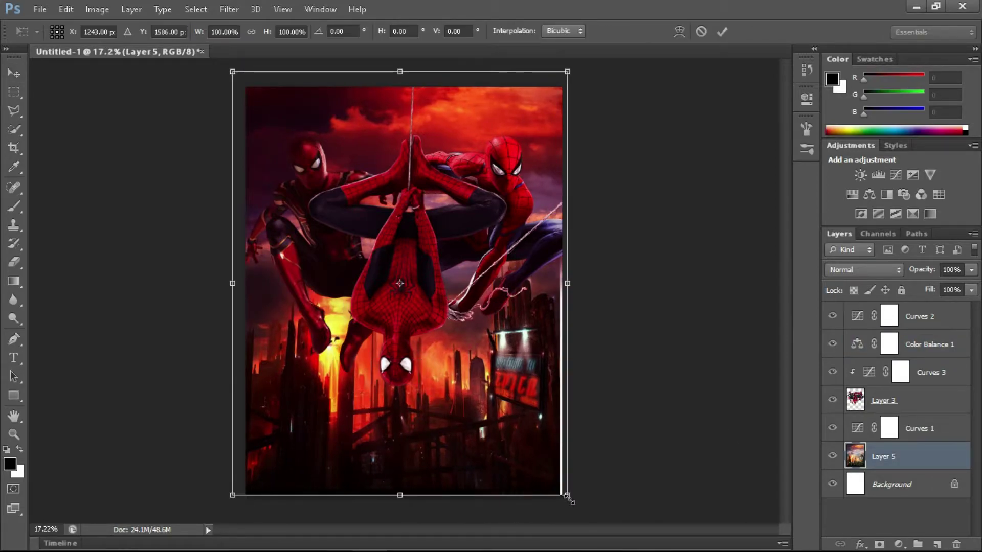
drag(569, 504, 574, 509)
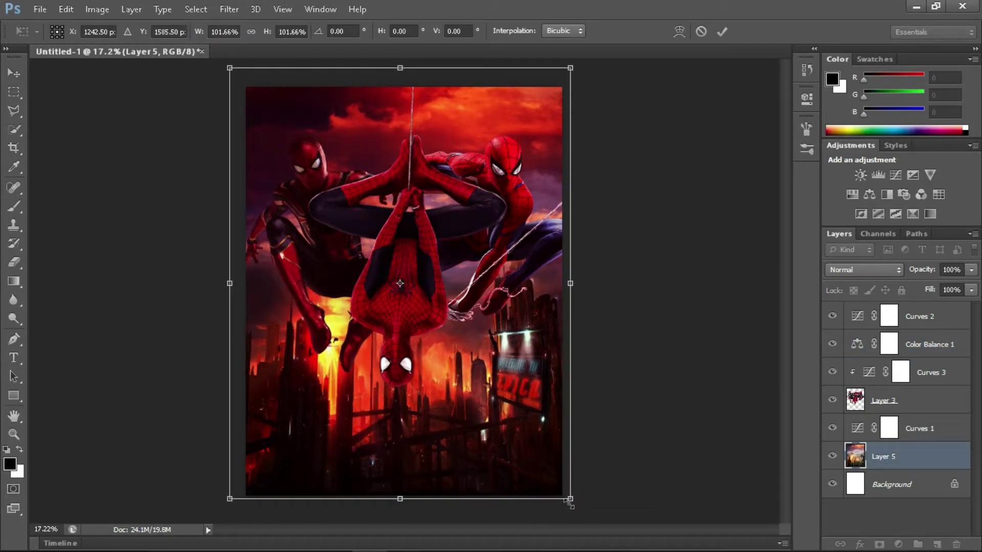
key(Return)
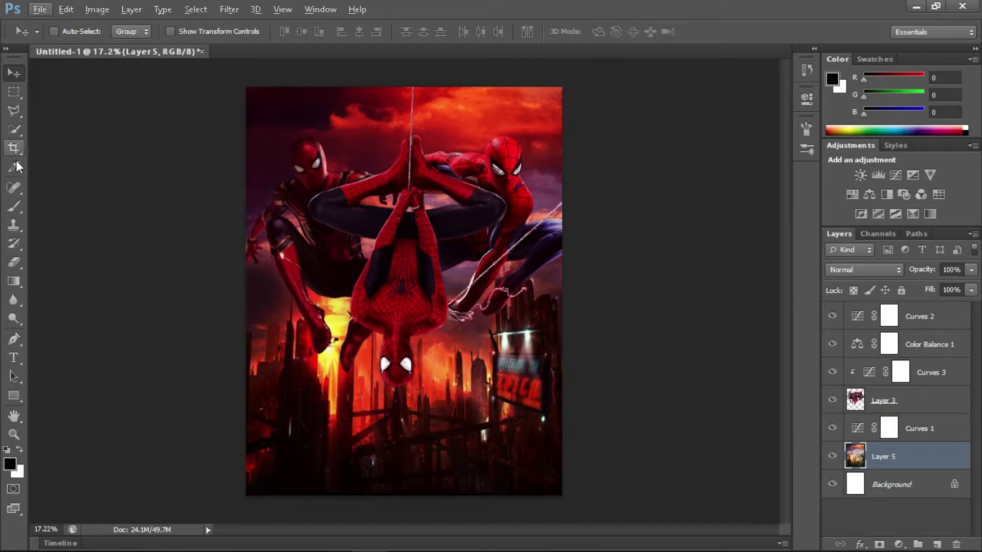
Add a new clipped layer above Layer 3 with a white brush ready
key(b)
click(938, 543)
drag(901, 457, 901, 388)
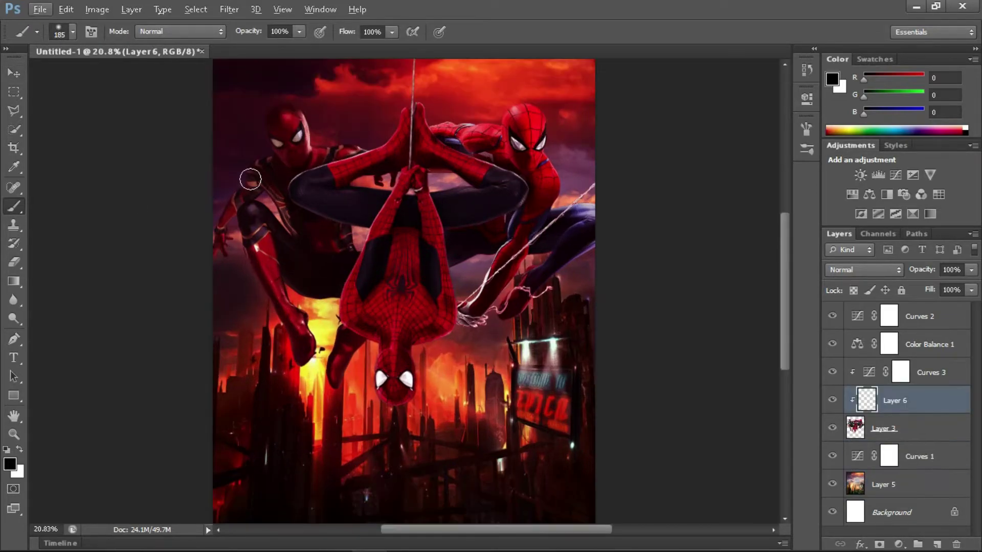
scroll(248, 176, up, 5)
scroll(350, 230, up, 5)
scroll(404, 182, up, 3)
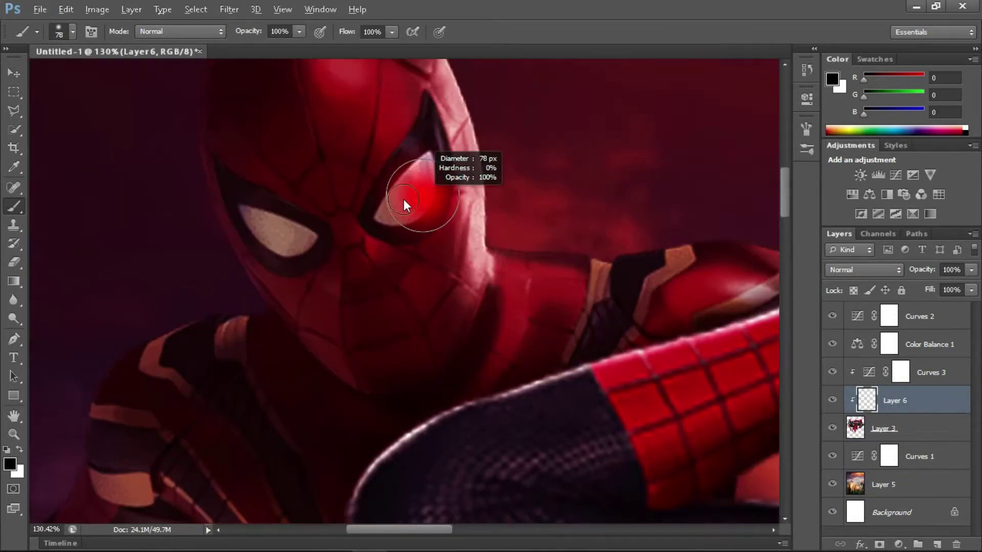
key(x)
Paint a bright white glow into the gold-suited Spider-Man's eye lens
drag(407, 198, 412, 192)
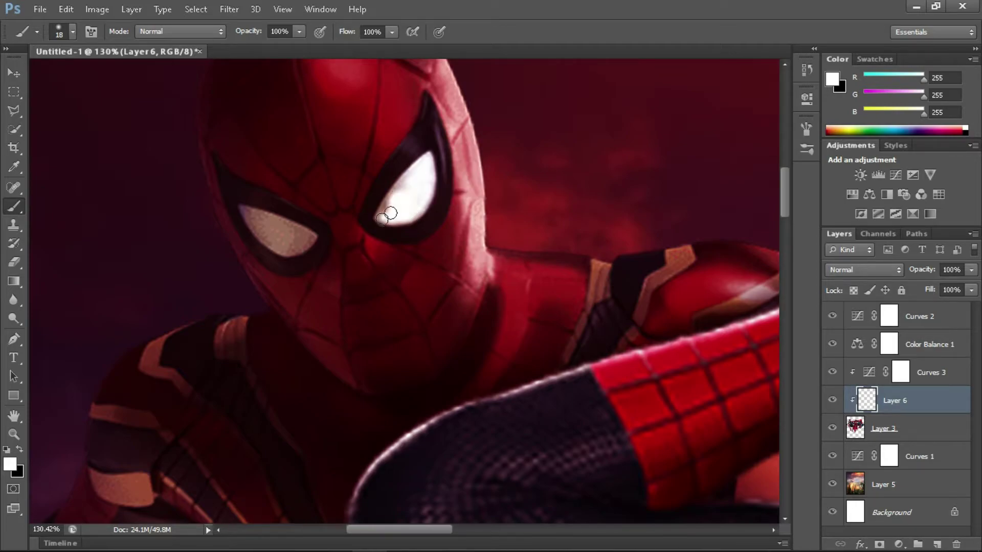
drag(383, 217, 409, 212)
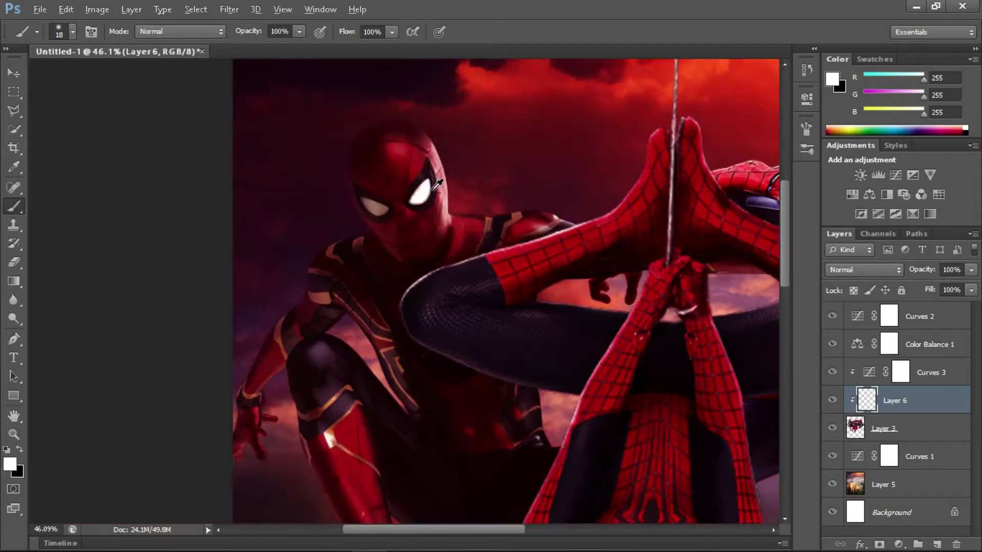
scroll(409, 212, down, 3)
scroll(408, 260, up, 6)
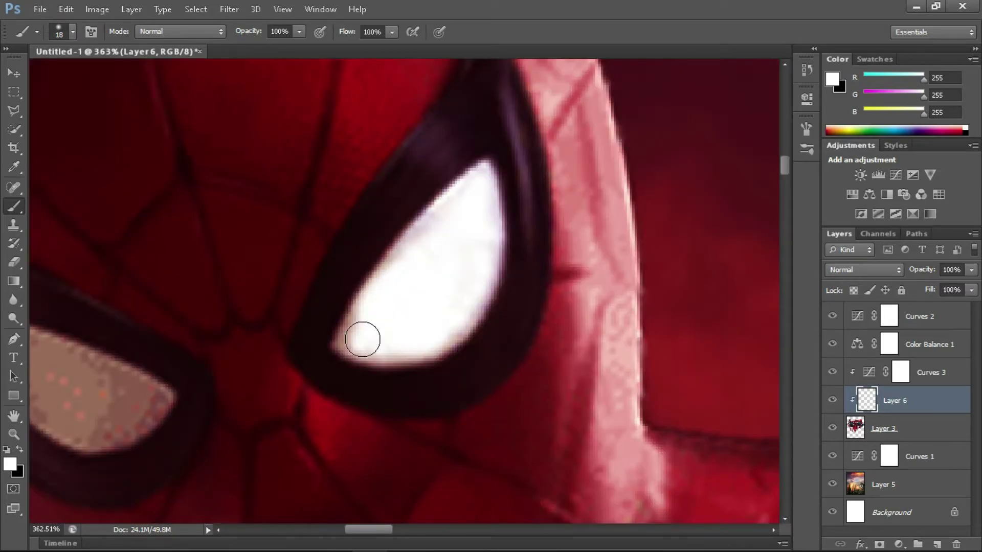
scroll(404, 294, down, 10)
scroll(402, 286, down, 2)
Set Layer 6 to Lighten blending and give it an enlarged Outer Glow
click(890, 270)
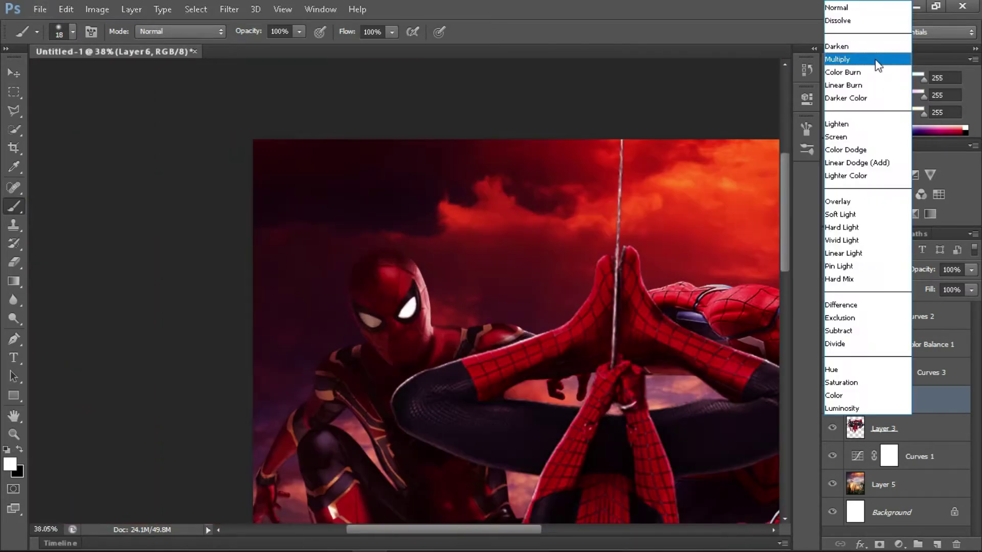
click(866, 60)
click(891, 268)
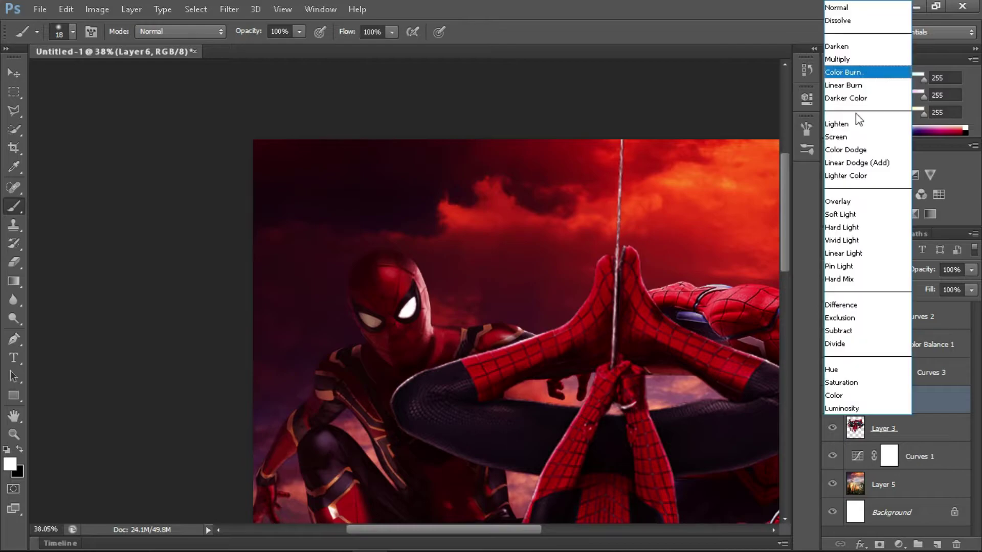
click(849, 123)
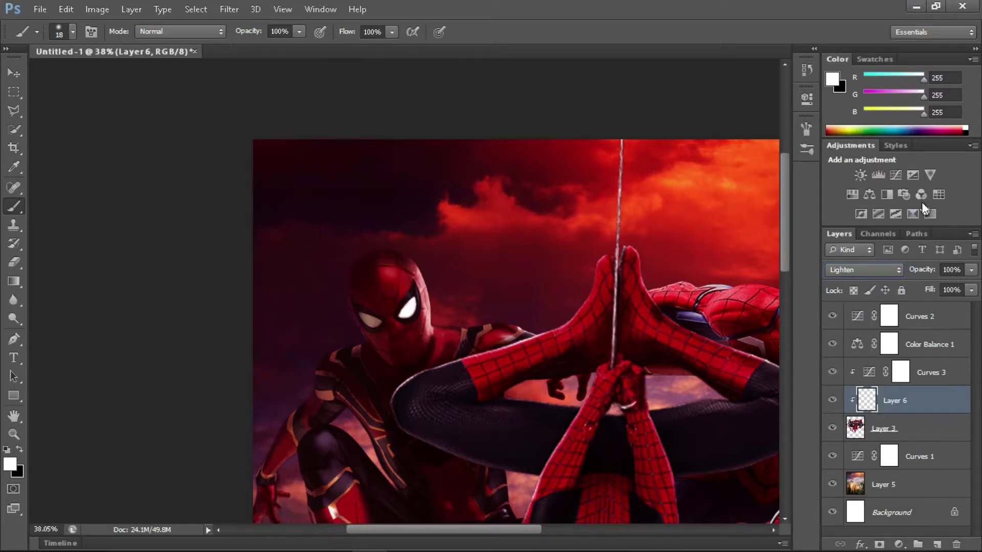
double_click(936, 400)
click(562, 339)
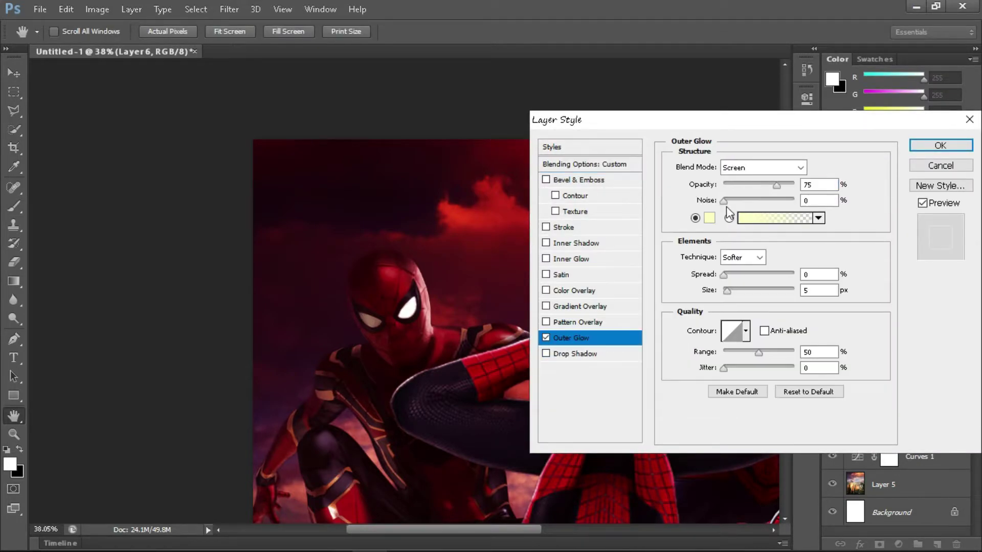
mouse_move(725, 275)
mouse_down()
mouse_move(754, 276)
mouse_move(719, 278)
mouse_move(747, 290)
mouse_move(803, 298)
mouse_up()
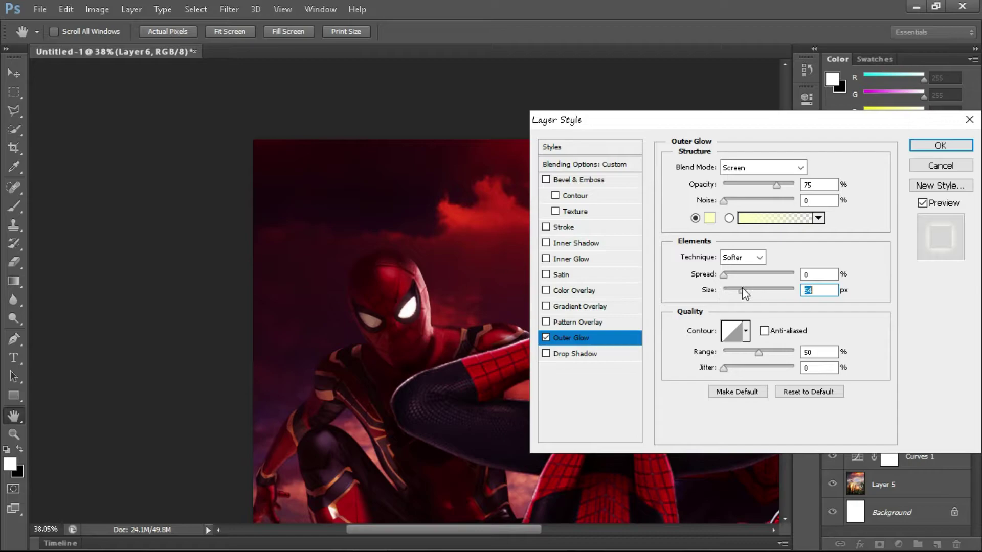
click(941, 146)
Duplicate the glowing eye layer and move the copy toward the other eye
key(b)
key(ctrl+j)
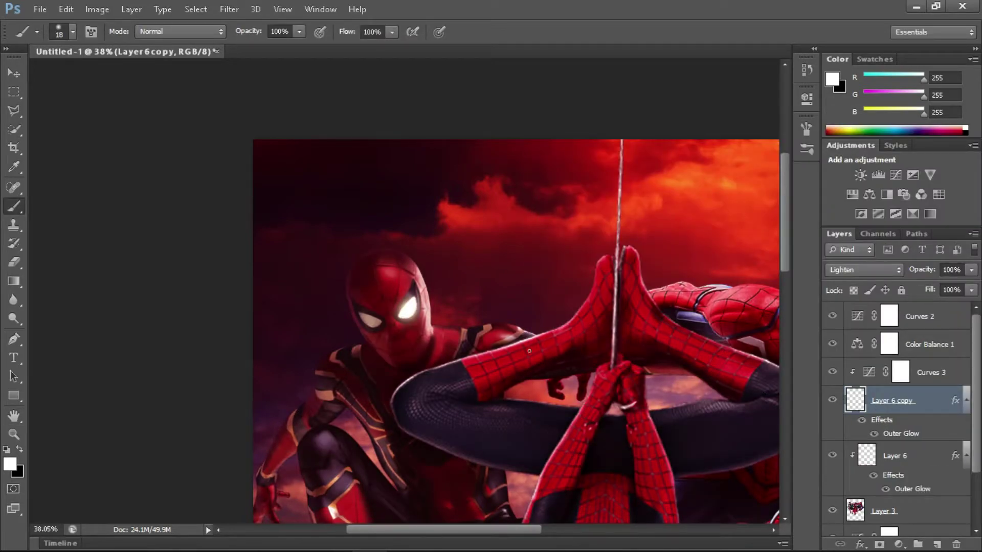
key(v)
drag(410, 307, 365, 320)
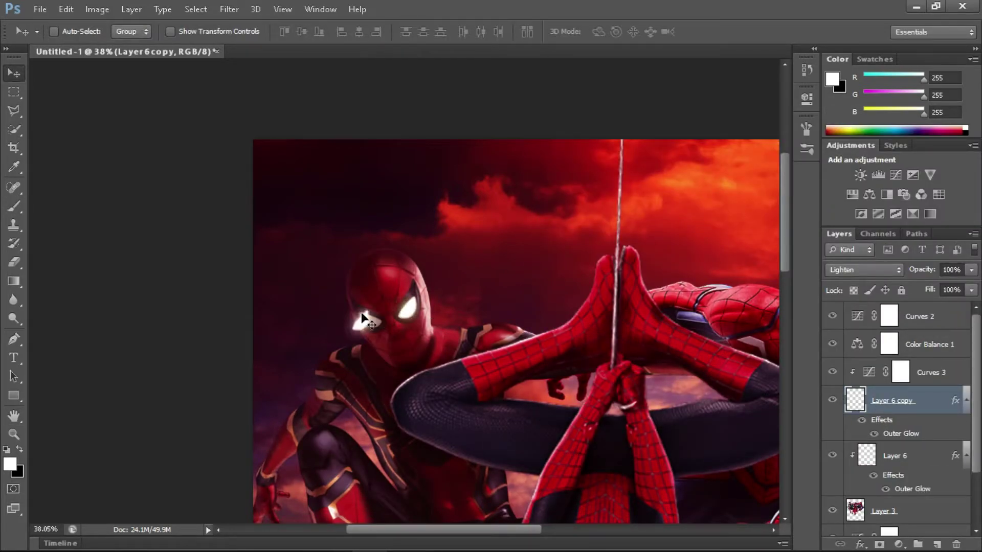
Flip the copy horizontally, then nudge and rotate it onto the second eye lens
key(ctrl+t)
right_click(367, 315)
click(404, 298)
scroll(387, 336, up, 5)
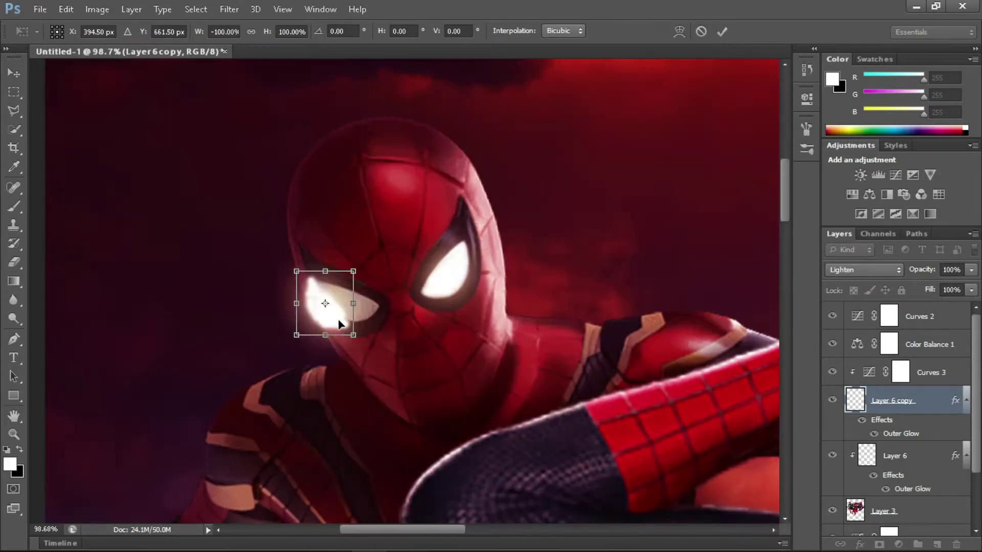
key(shift+Right)
key(Right)
key(Right)
key(Right)
drag(340, 247, 351, 302)
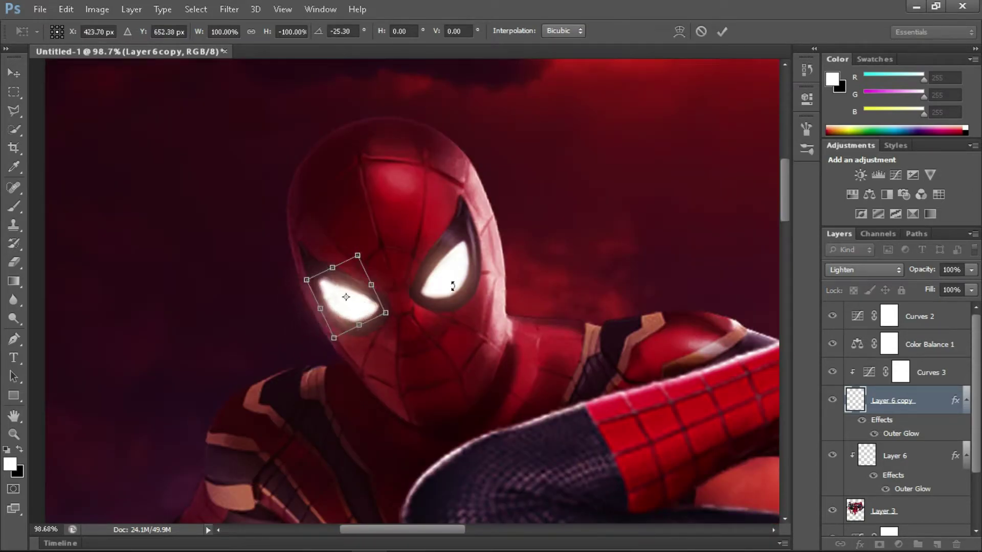
key(Return)
scroll(457, 285, down, 2)
scroll(457, 285, down, 4)
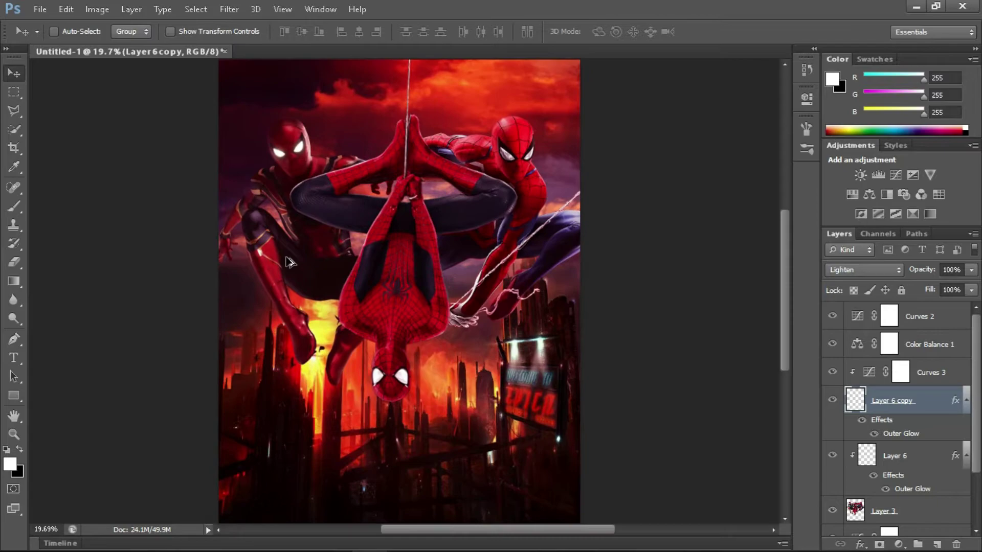
Add a new Layer 7 clipped to the layer below, discarding a trial shoulder selection
scroll(297, 269, up, 5)
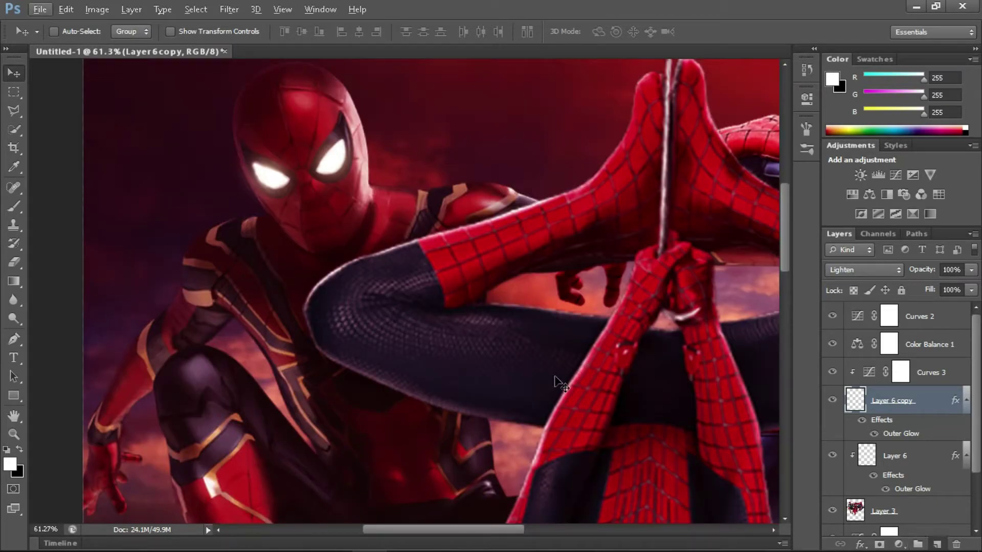
click(937, 545)
key(ctrl+alt+g)
click(13, 113)
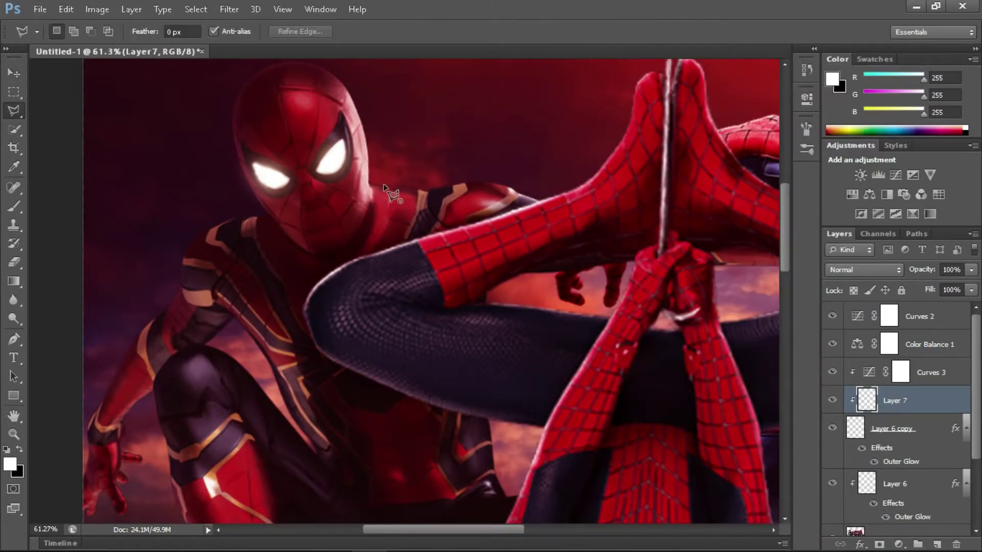
double_click(409, 192)
click(493, 219)
key(w)
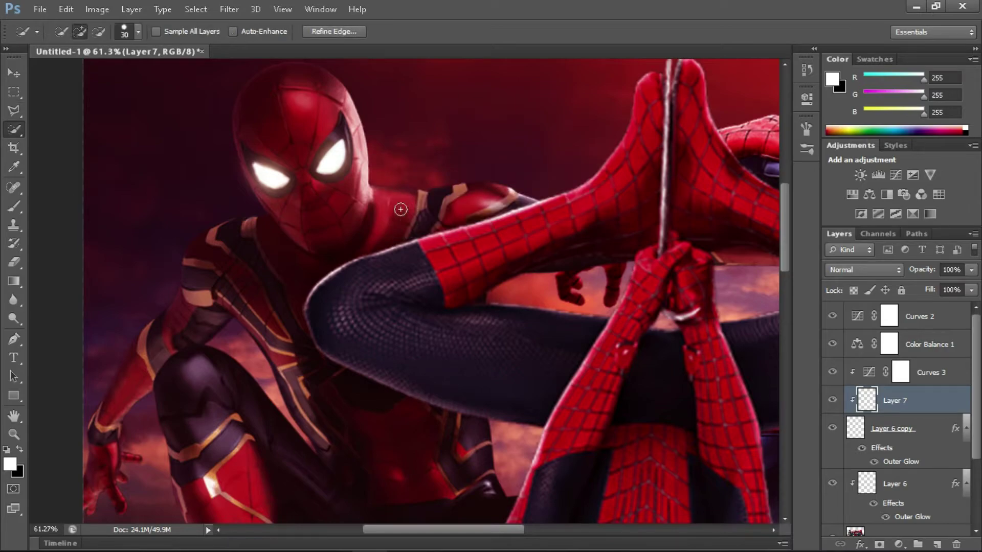
drag(379, 195, 516, 195)
key(ctrl+d)
Trace a polygonal selection around the dark forearm curving in front of the left Spider-Man
key(l)
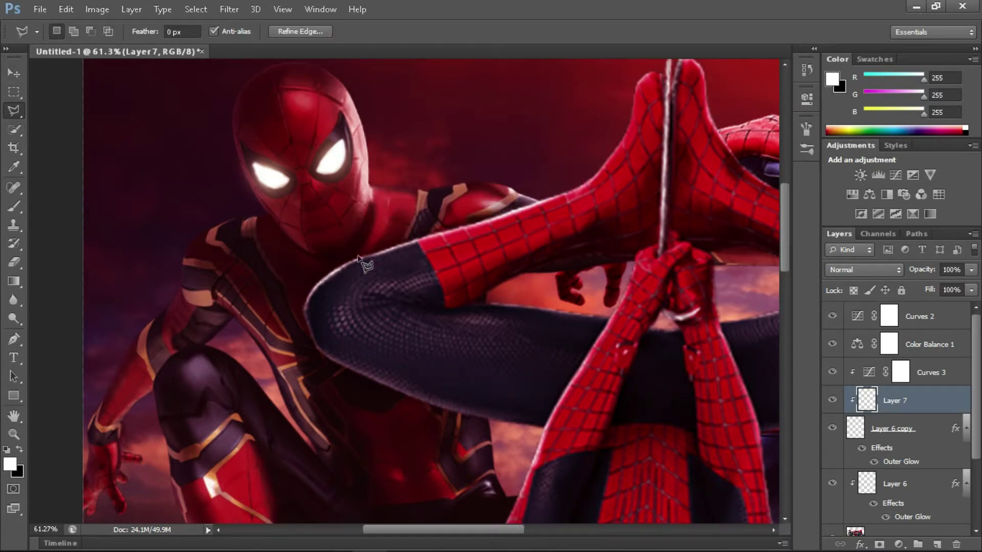
click(409, 247)
click(462, 228)
click(511, 214)
click(591, 226)
click(486, 296)
click(330, 361)
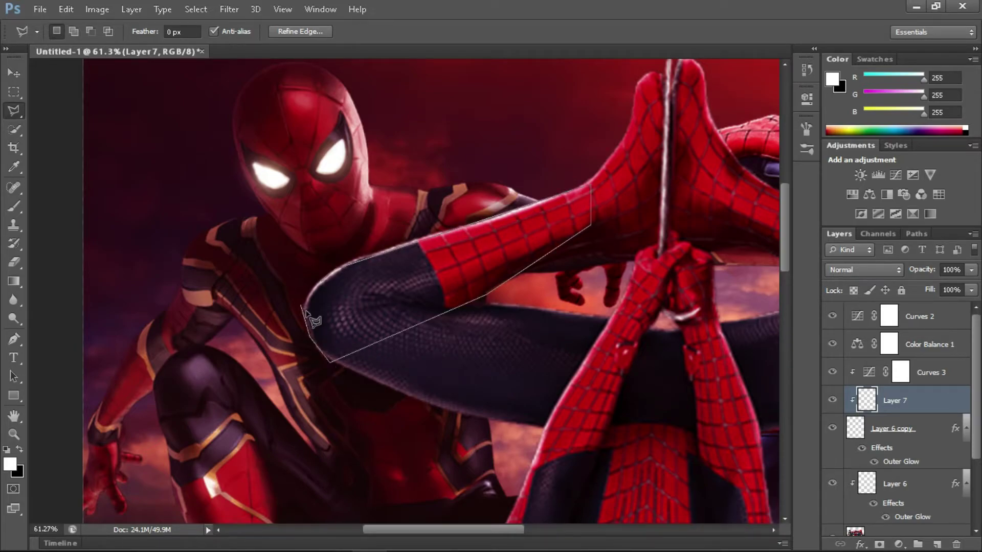
click(317, 281)
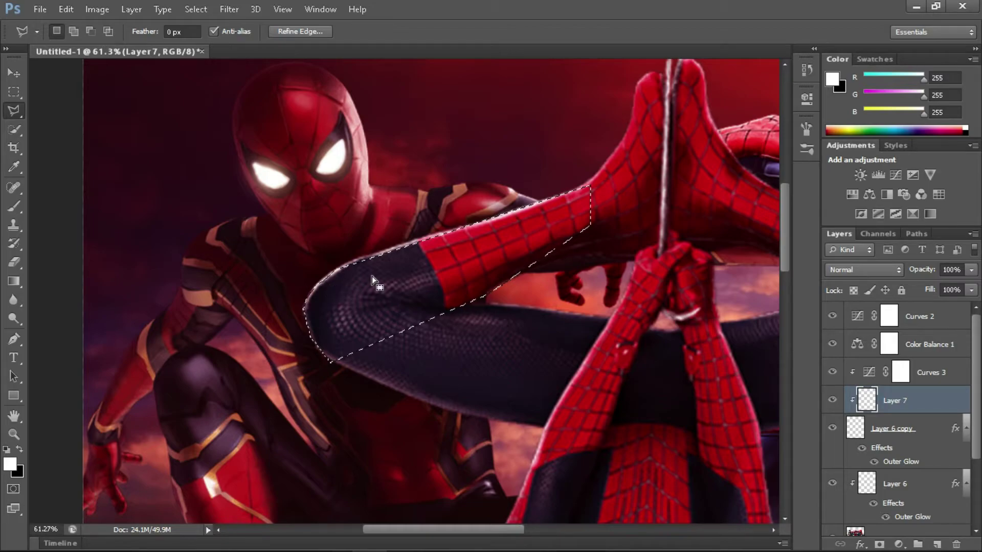
key(v)
drag(364, 270, 459, 226)
click(7, 205)
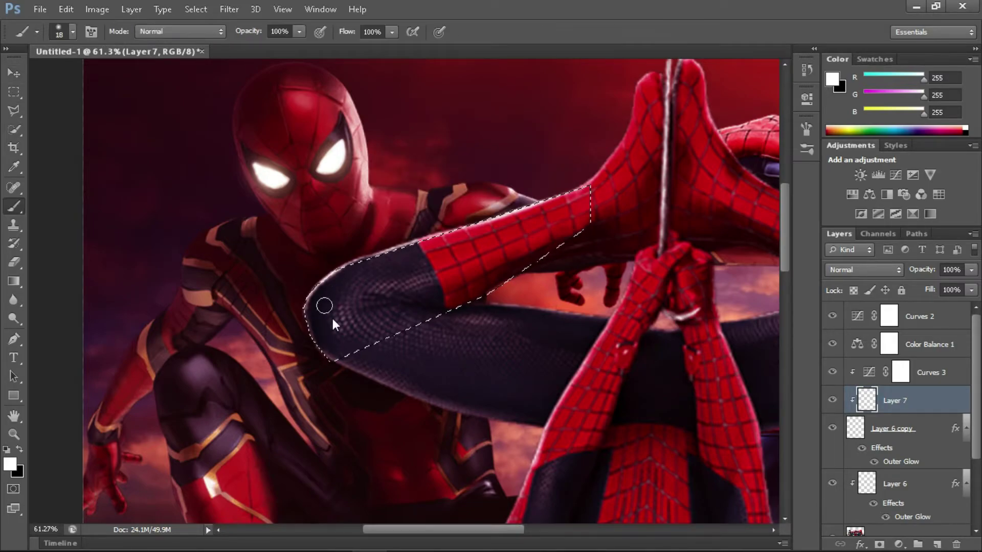
key(bracketright)
key(bracketright)
key(bracketright)
scroll(920, 378, down, 1)
right_click(910, 372)
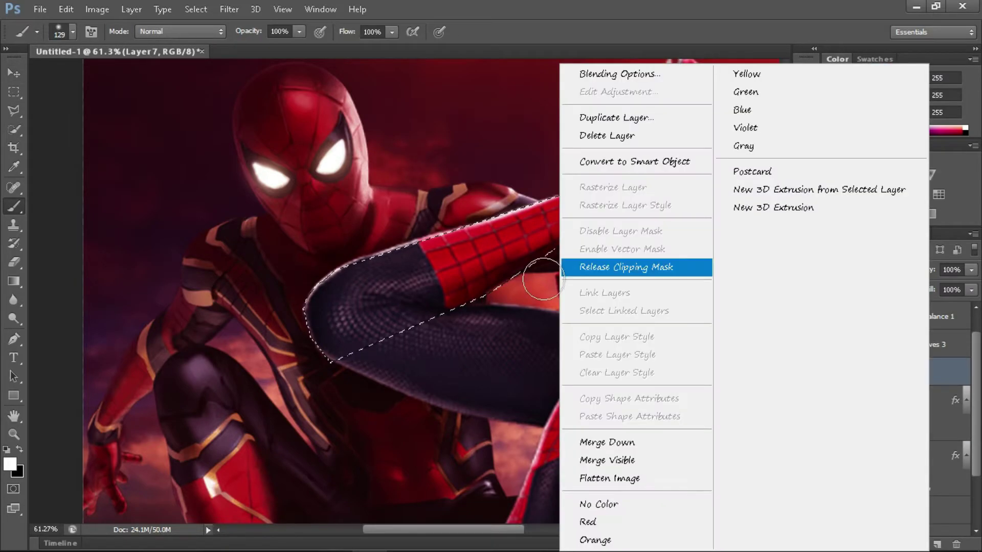
click(637, 202)
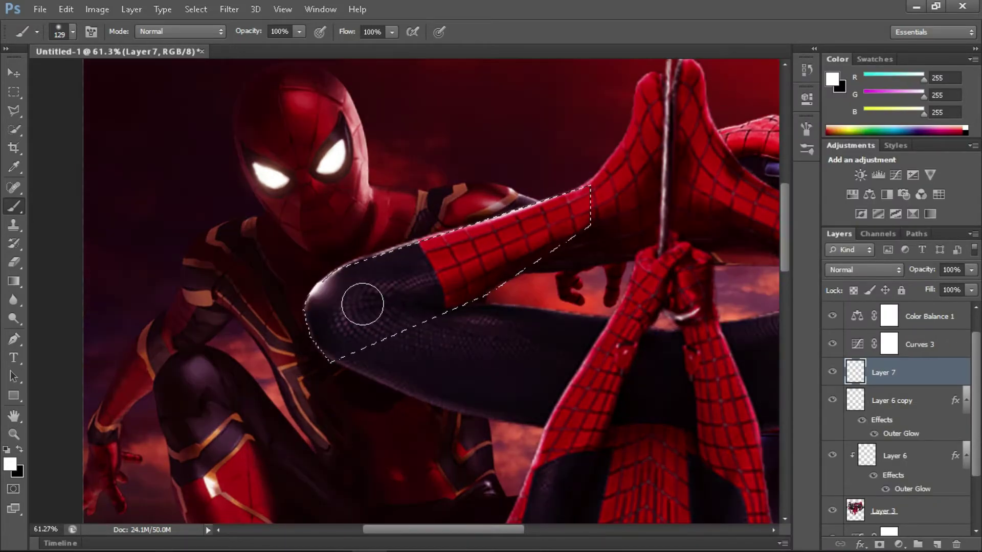
key(y)
key(b)
key(x)
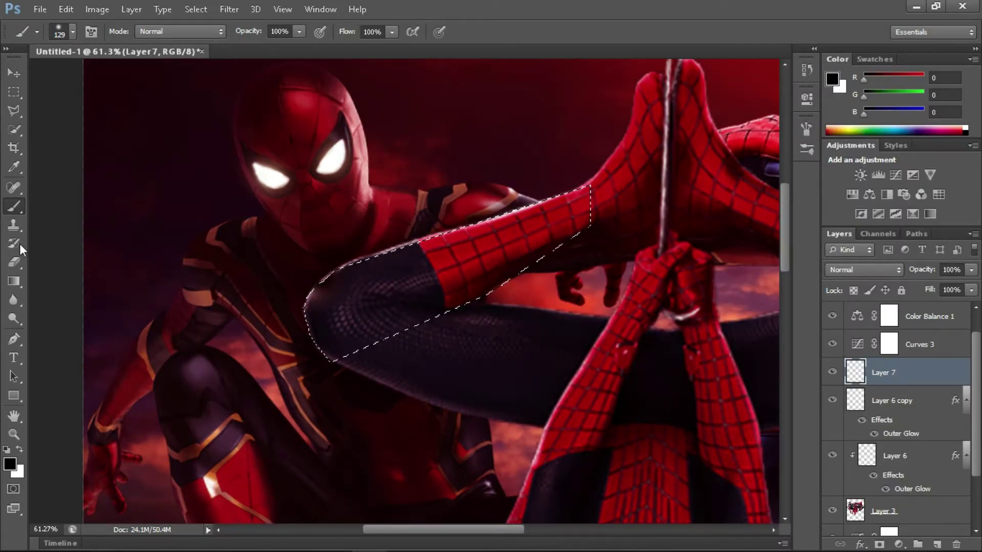
key(x)
key(bracketright)
key(bracketright)
key(bracketright)
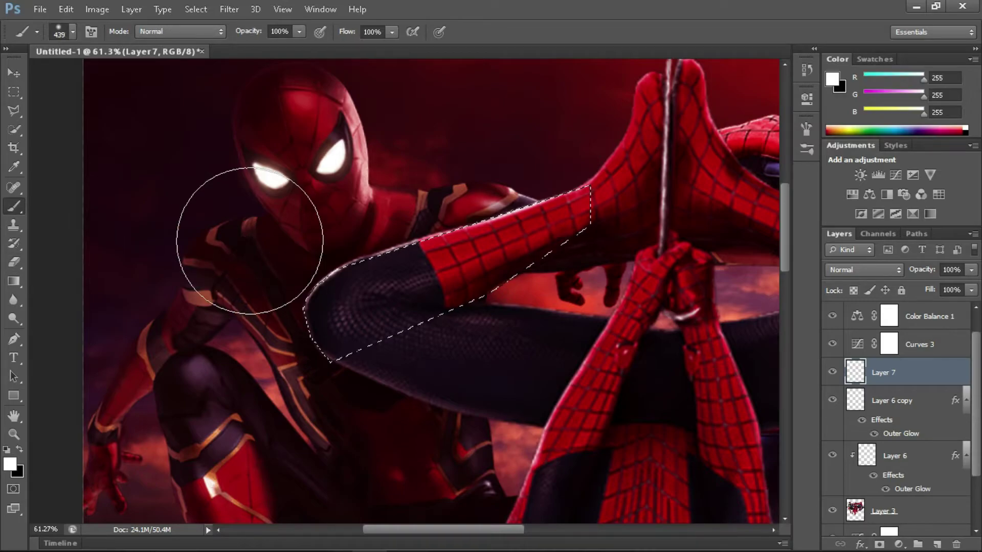
key(bracketleft)
key(bracketleft)
key(bracketleft)
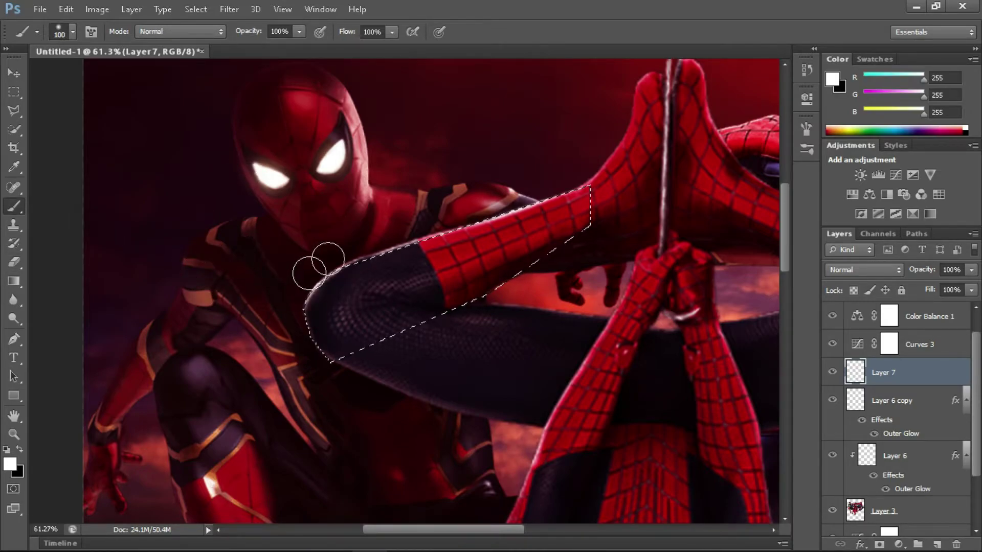
click(363, 305)
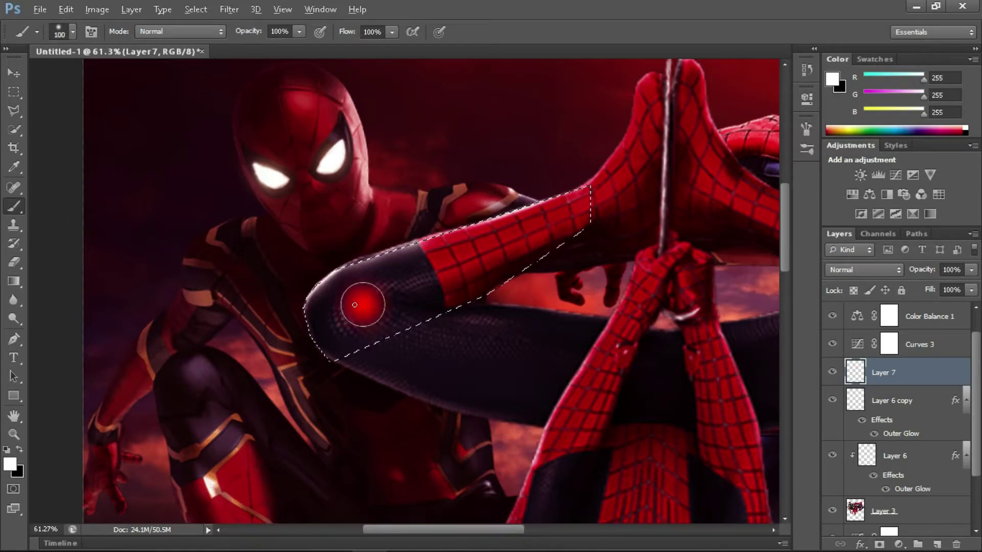
key(bracketleft)
key(bracketleft)
key(bracketleft)
scroll(436, 308, down, 3)
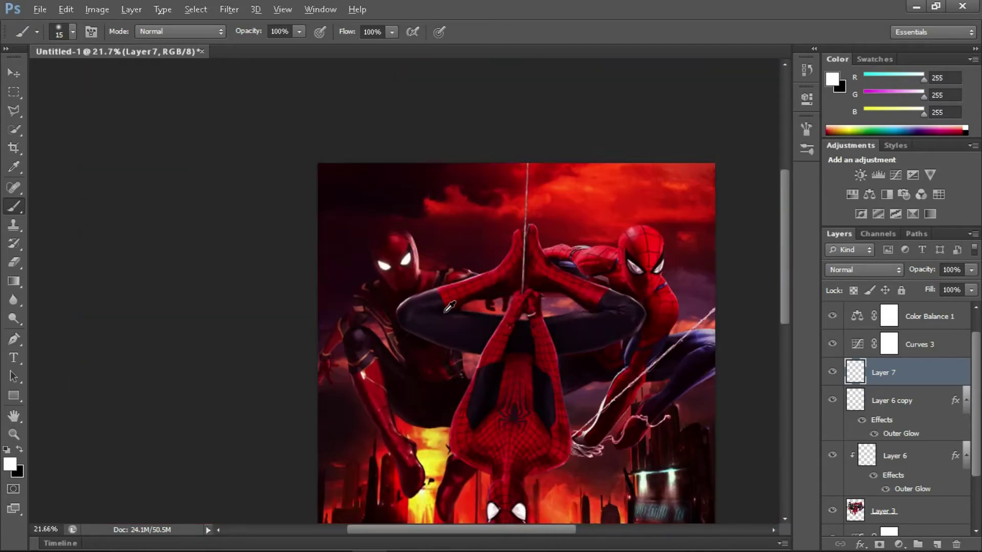
scroll(421, 325, up, 1)
scroll(460, 312, up, 2)
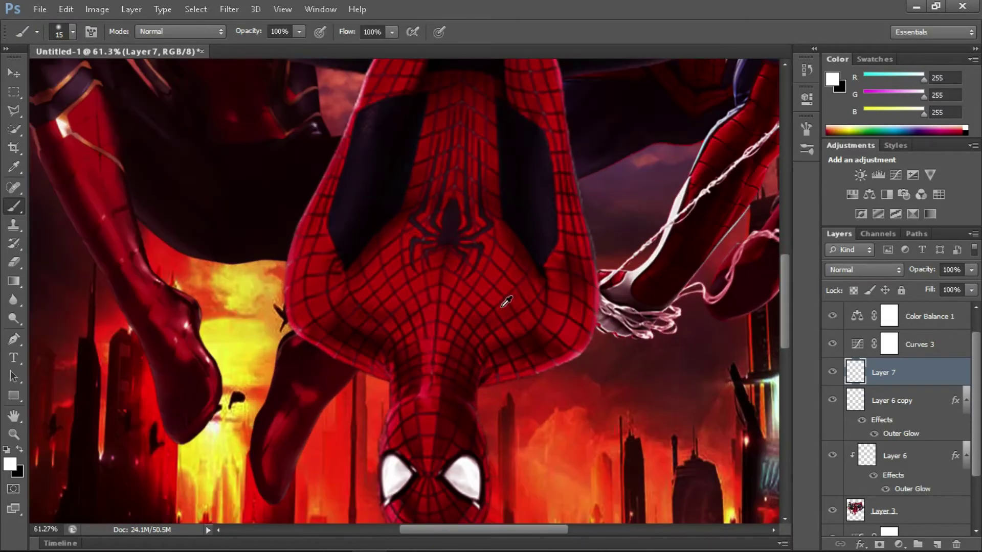
scroll(490, 306, down, 2)
scroll(490, 306, down, 1)
scroll(490, 305, down, 2)
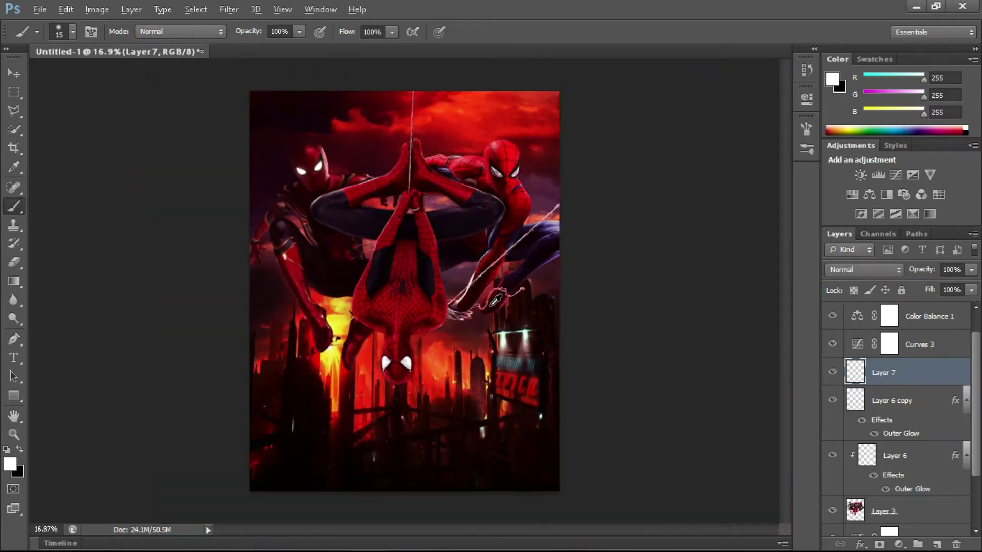
Add a new empty Layer 8 above Layer 7
click(937, 544)
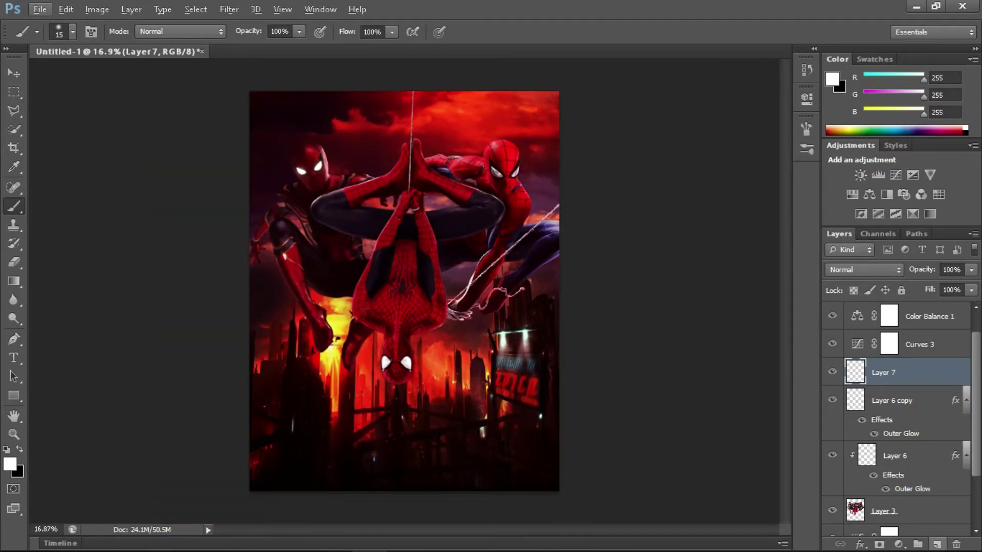
scroll(365, 202, up, 3)
scroll(365, 202, up, 3)
click(12, 130)
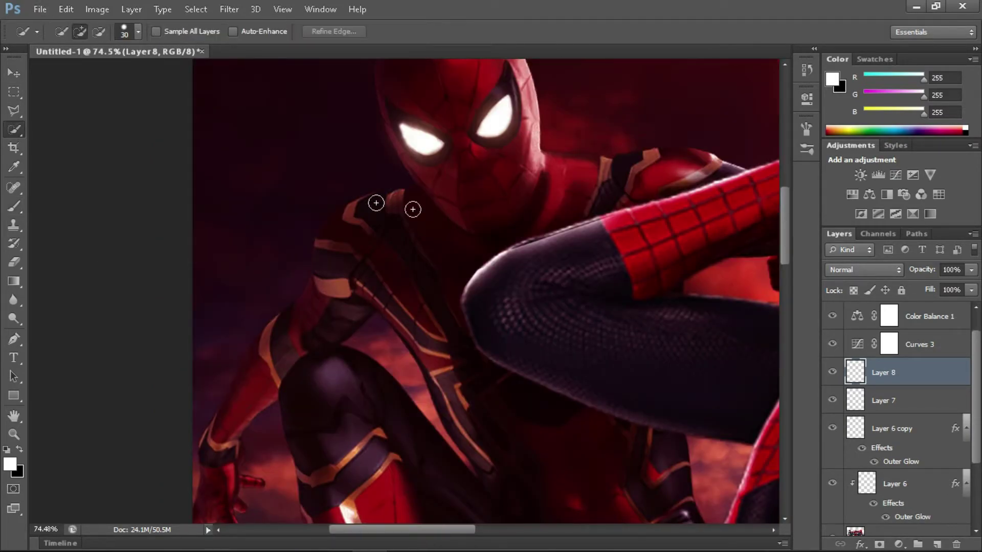
click(14, 111)
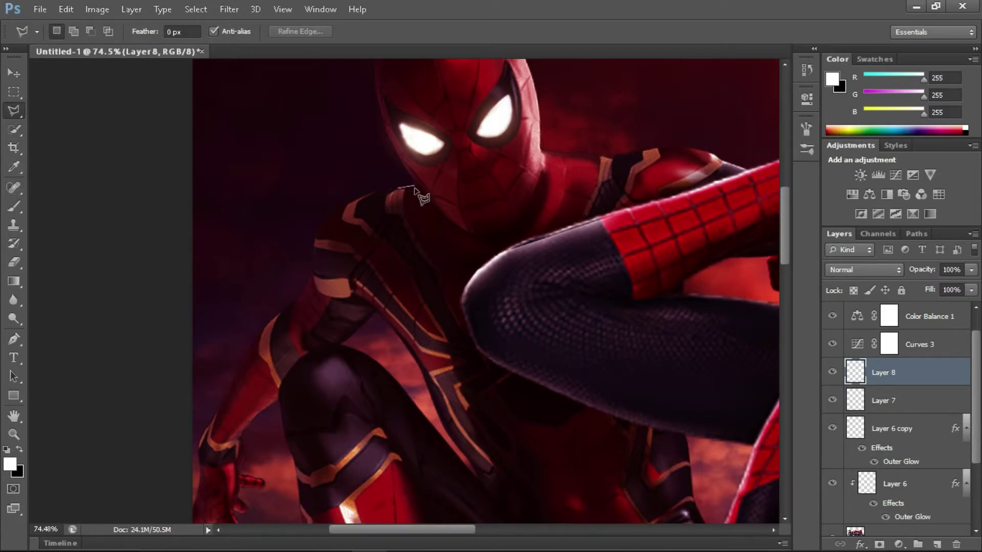
double_click(430, 207)
key(Return)
Outline the left Spider-Man's shoulder plate as a polygonal selection
click(416, 188)
click(378, 192)
click(314, 267)
click(340, 293)
click(426, 271)
click(441, 215)
click(417, 188)
key(w)
Switch to the Brush and fit the whole poster in the window
click(13, 207)
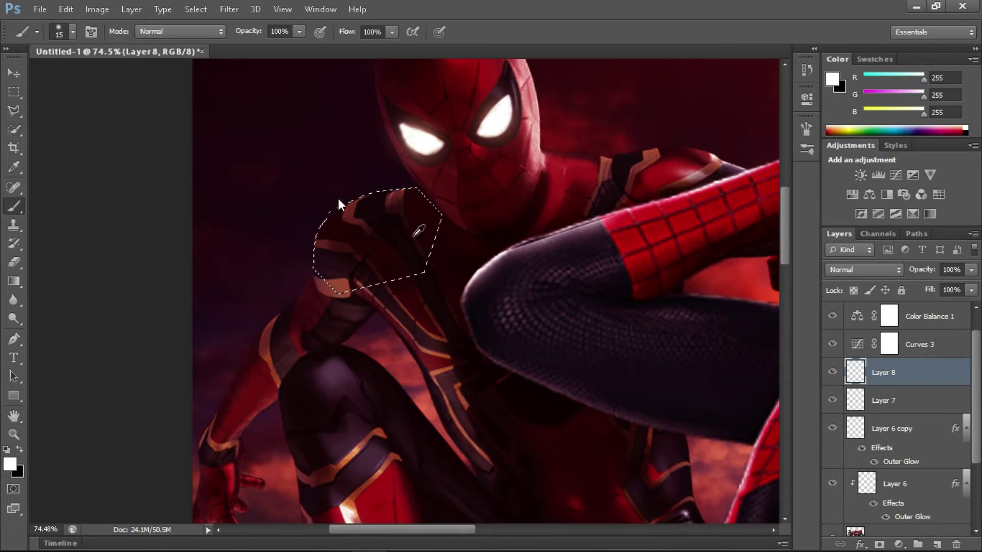
scroll(340, 209, up, 3)
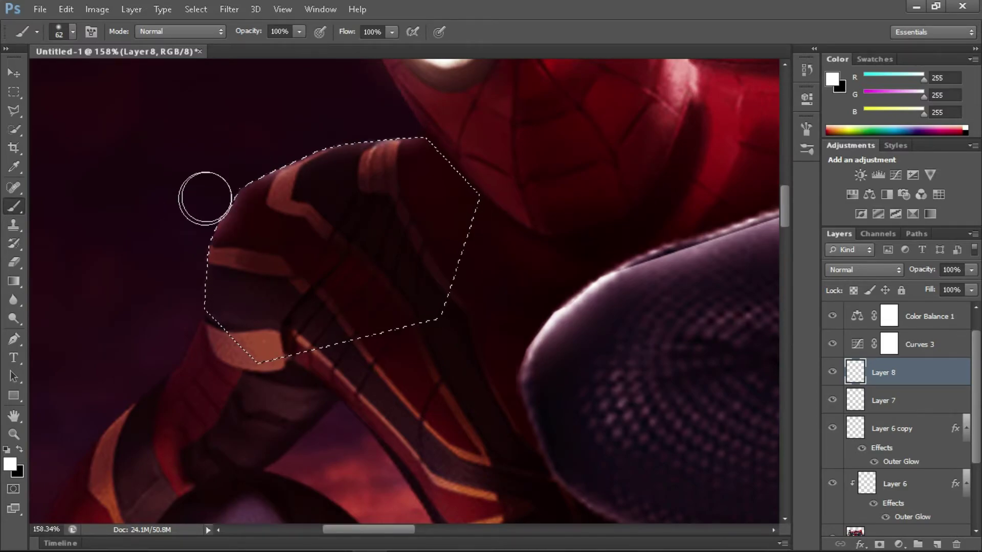
scroll(209, 175, down, 3)
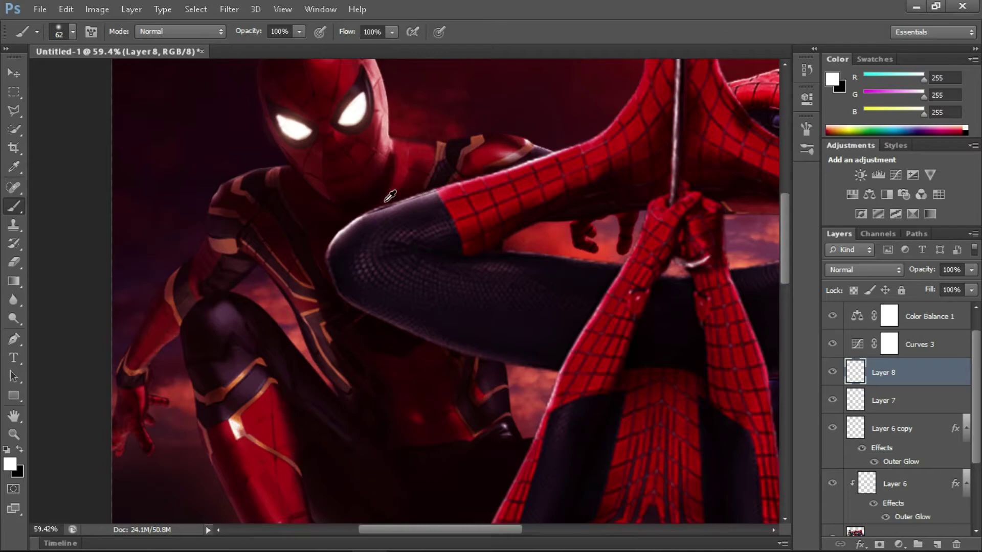
scroll(399, 188, down, 4)
key(ctrl+0)
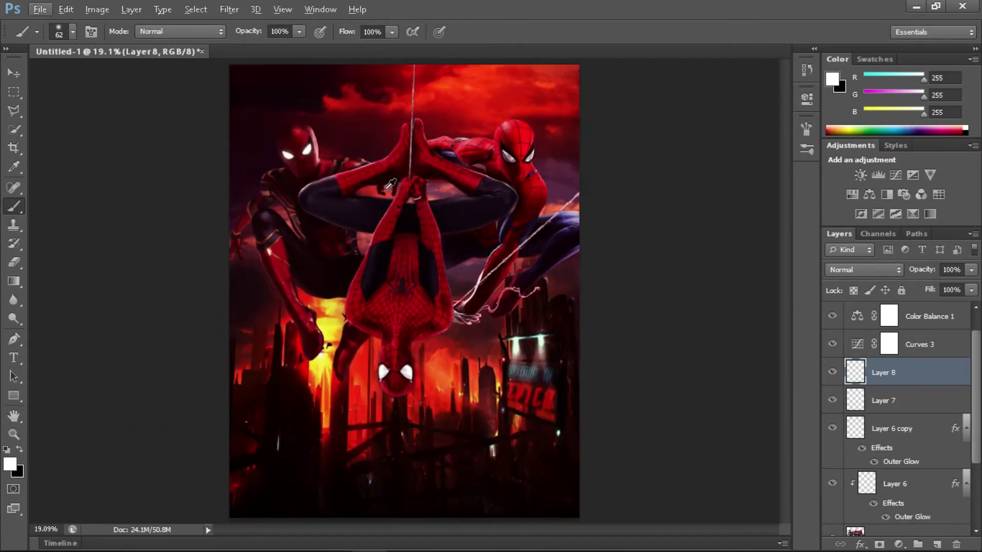
key(v)
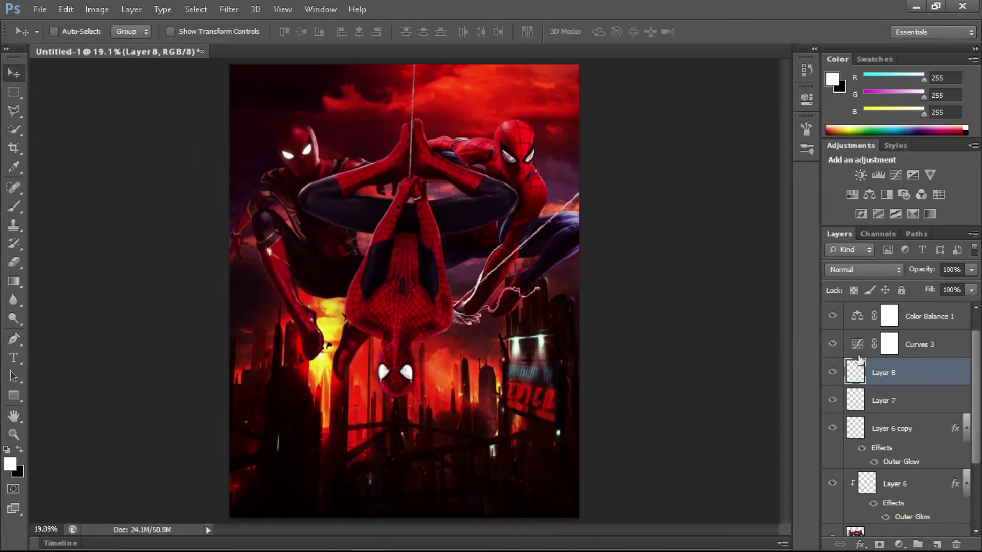
drag(859, 360, 860, 359)
Add a Vibrance adjustment layer that lowers the poster's vibrance to −50
click(889, 316)
click(899, 544)
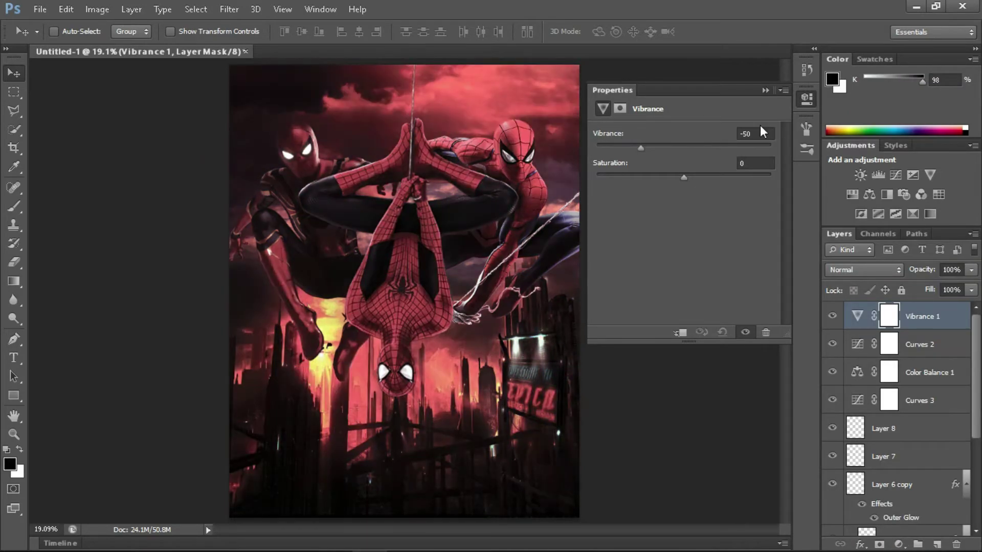
mouse_move(700, 148)
mouse_down()
mouse_move(708, 148)
mouse_move(684, 176)
mouse_up()
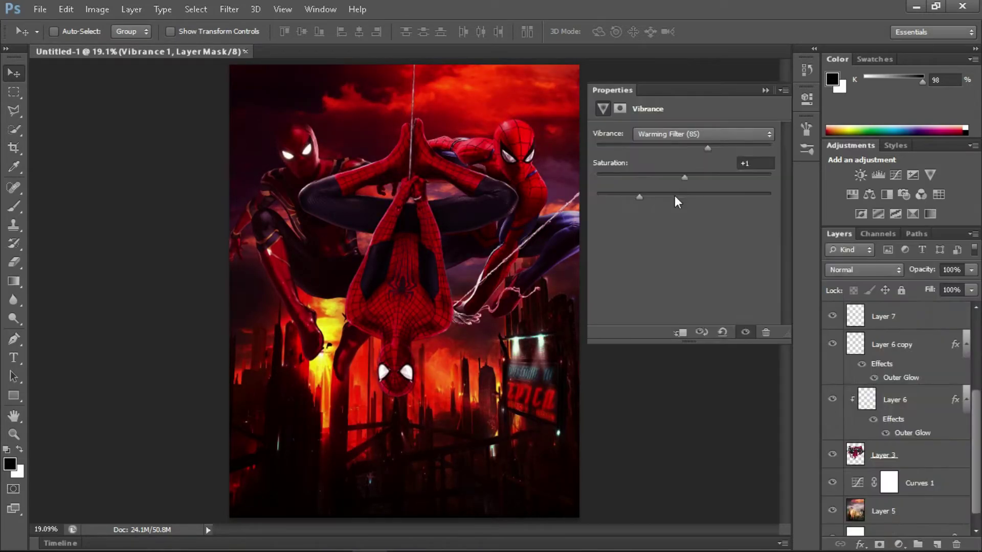
Add a Photo Filter using a red sampled from the poster at 62% density
click(636, 120)
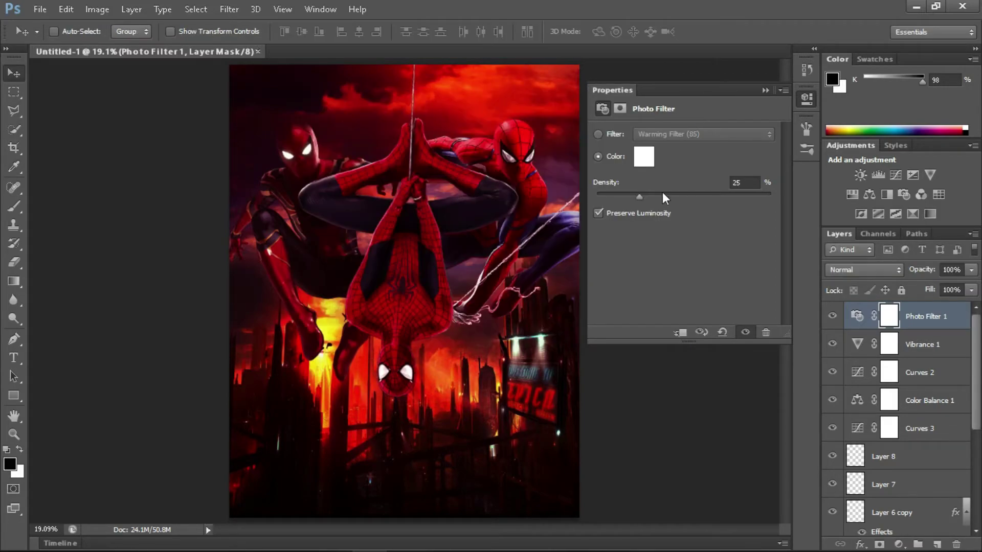
click(642, 157)
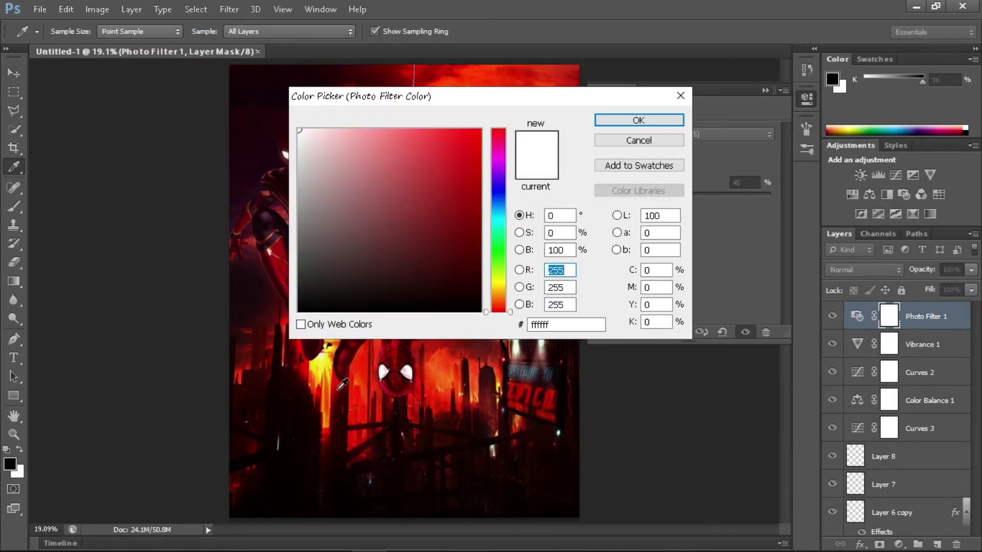
click(343, 371)
click(639, 120)
mouse_move(680, 194)
mouse_down()
mouse_move(745, 193)
mouse_move(693, 194)
mouse_up()
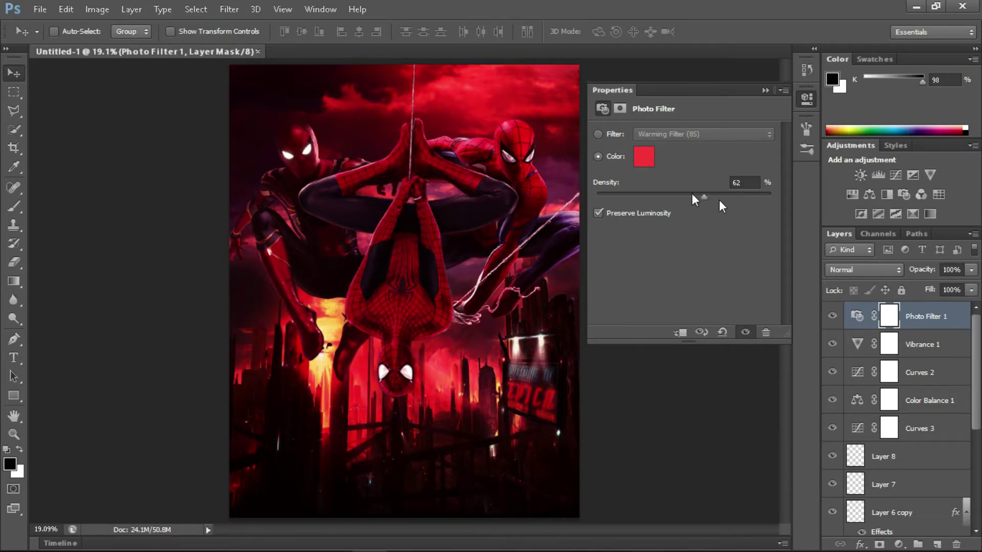
click(765, 90)
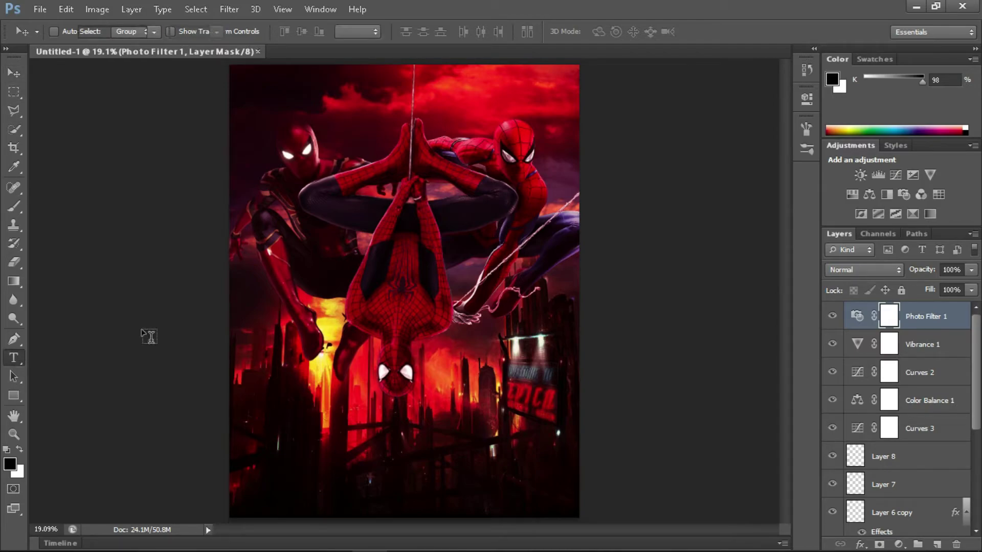
Type the title 'SPIDER MAN' in white at 72 pt on the lower poster
click(217, 367)
click(926, 310)
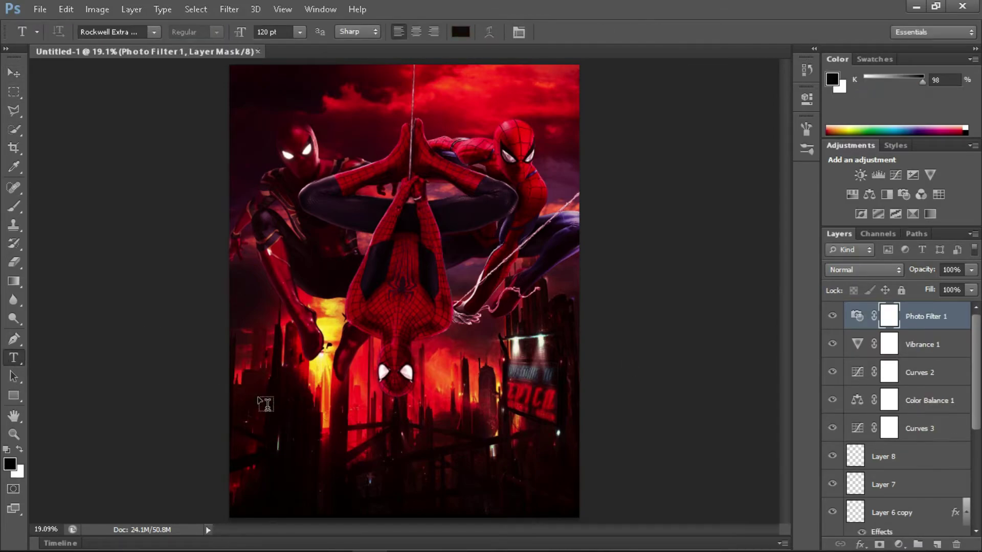
click(235, 413)
click(300, 32)
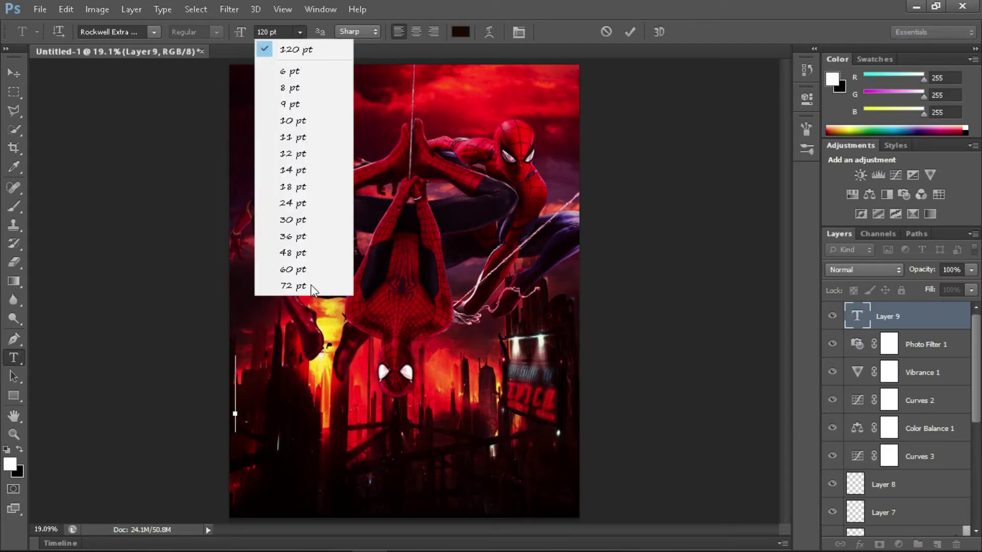
click(294, 286)
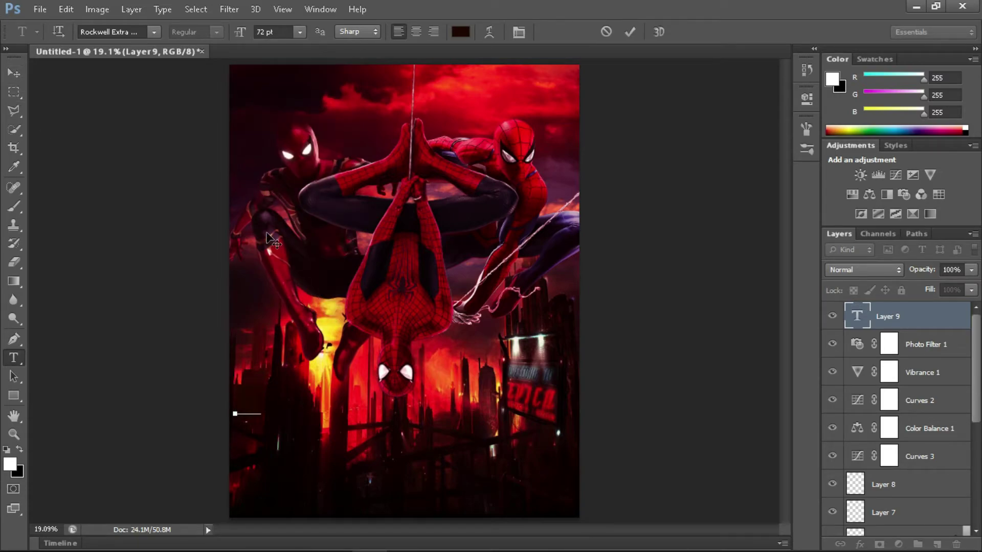
click(12, 467)
key(Return)
text(S)
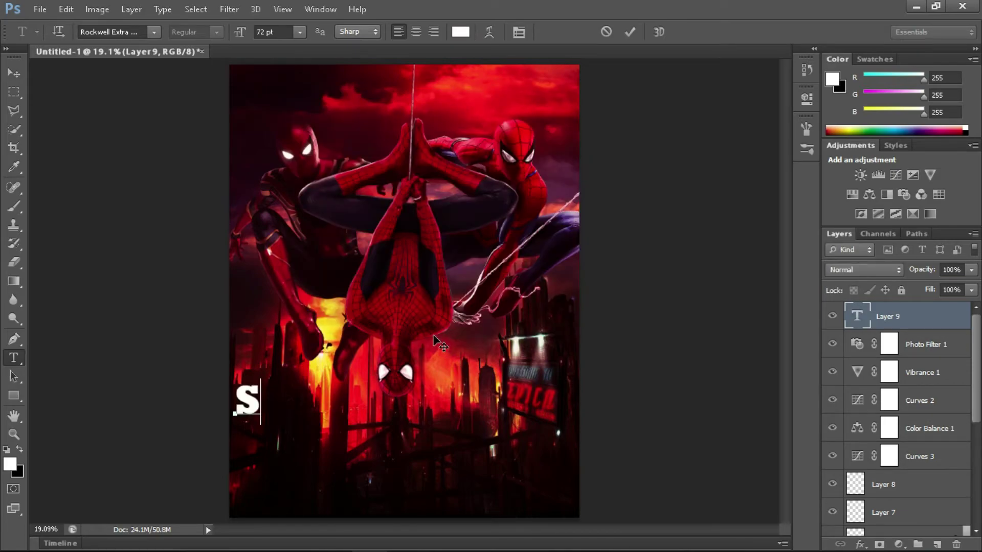
text(PIDERMAN)
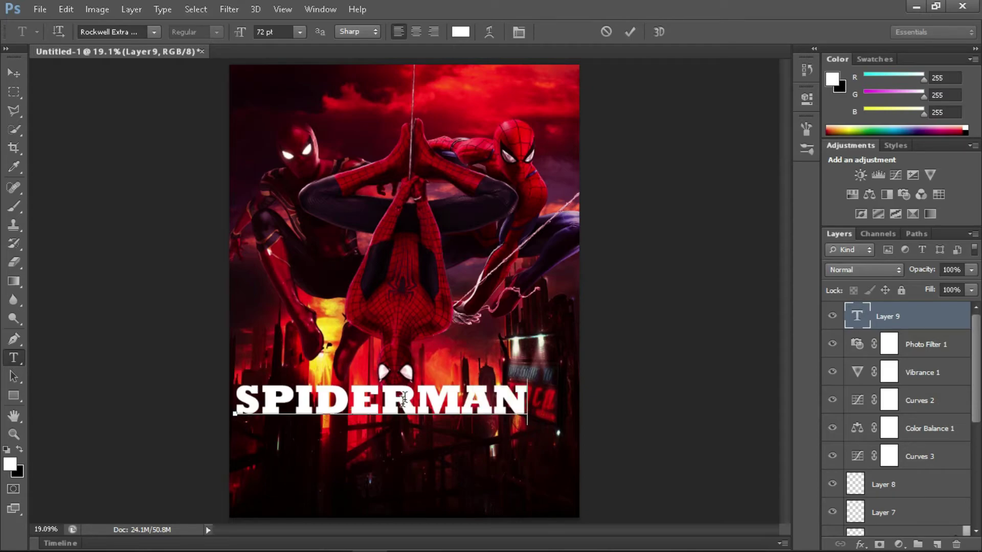
click(404, 398)
Move the title lower and right and scale it up slightly
click(14, 73)
drag(317, 403, 340, 435)
key(ctrl+t)
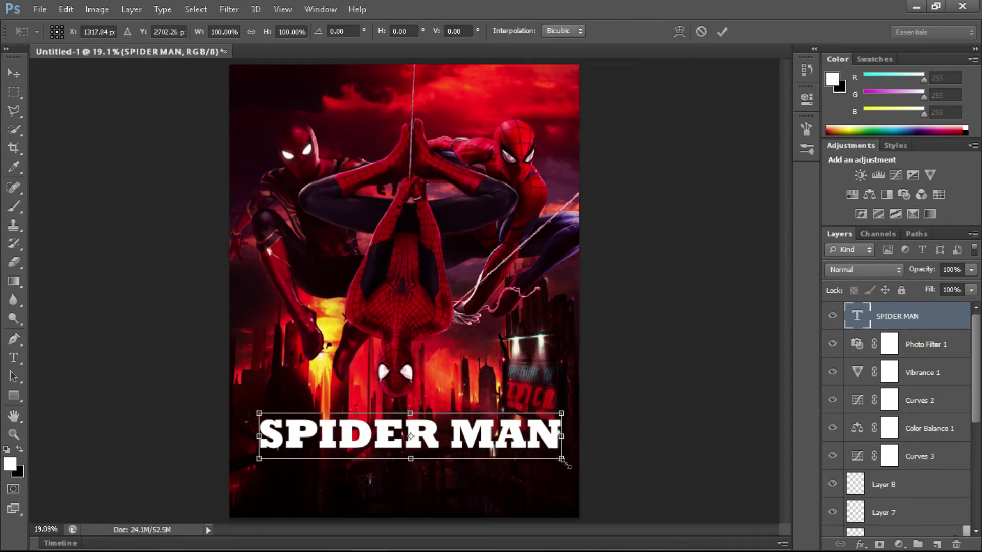
drag(563, 452, 571, 459)
key(Return)
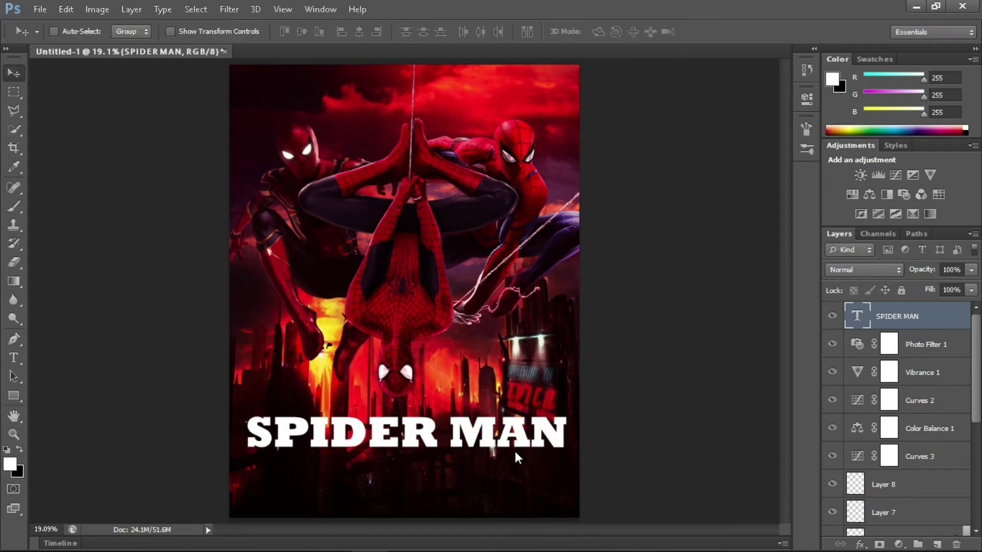
Add a Gradient Overlay to the SPIDER MAN title layer's style
right_click(939, 325)
click(697, 331)
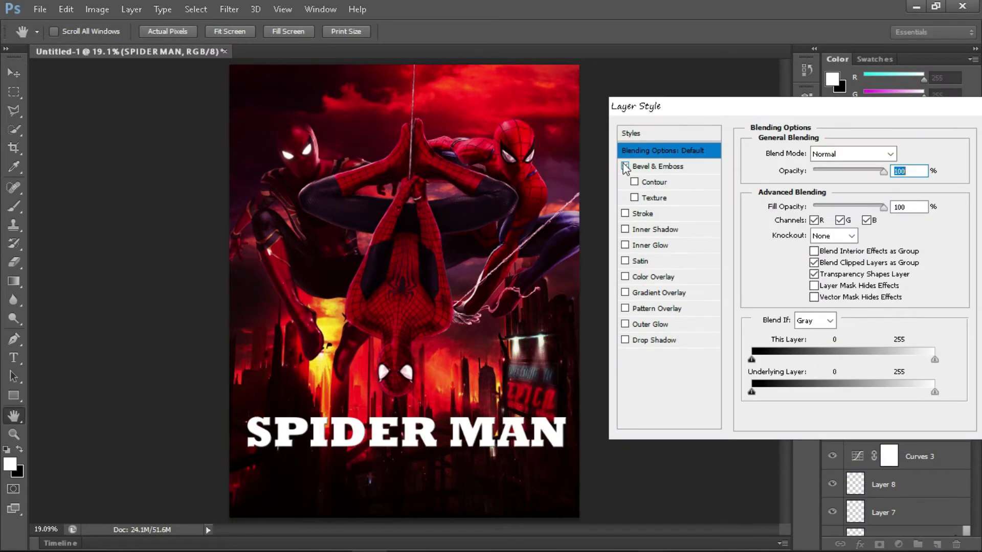
click(625, 293)
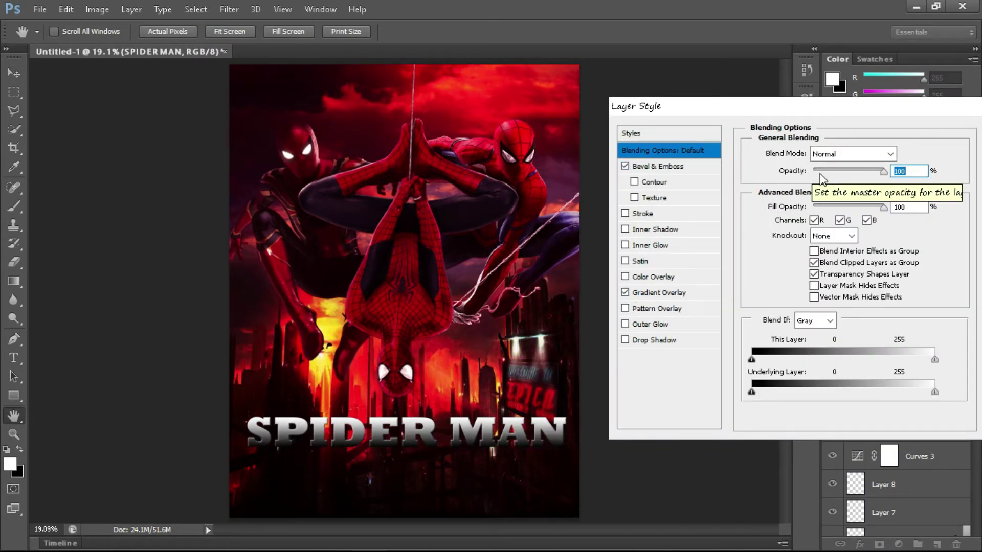
click(659, 292)
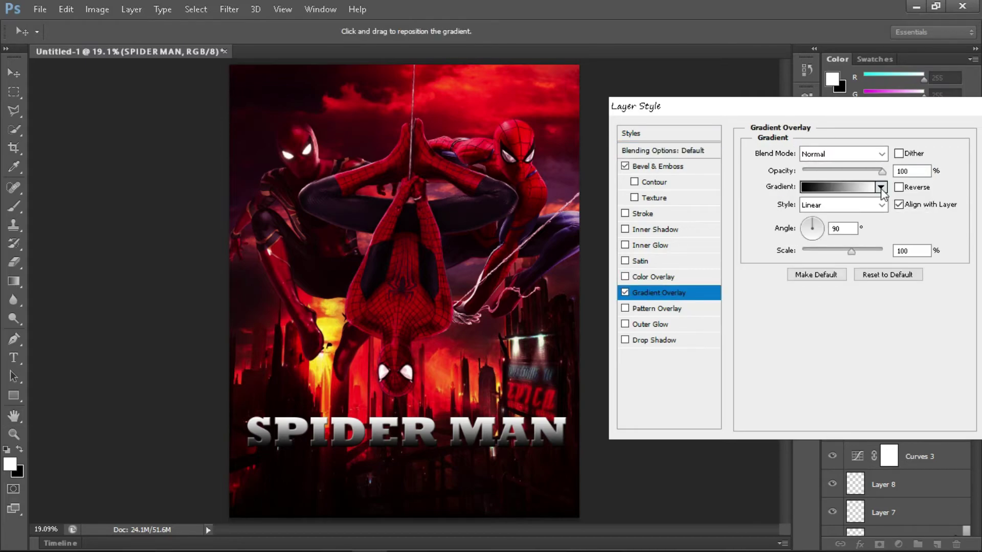
click(839, 187)
drag(461, 61, 805, 65)
Set the gradient stops to red and near-black, pulling both stops inward
click(696, 311)
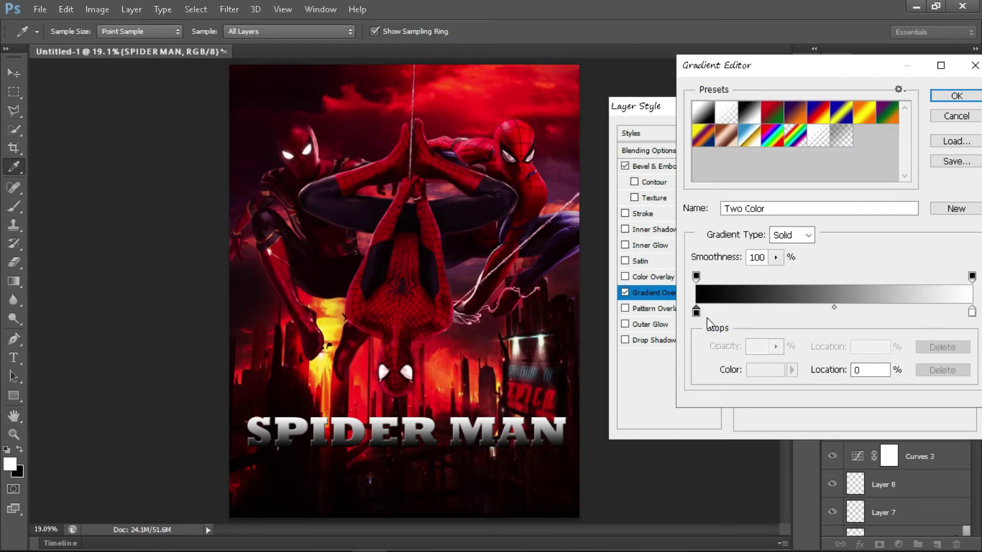
click(766, 370)
click(428, 377)
click(638, 120)
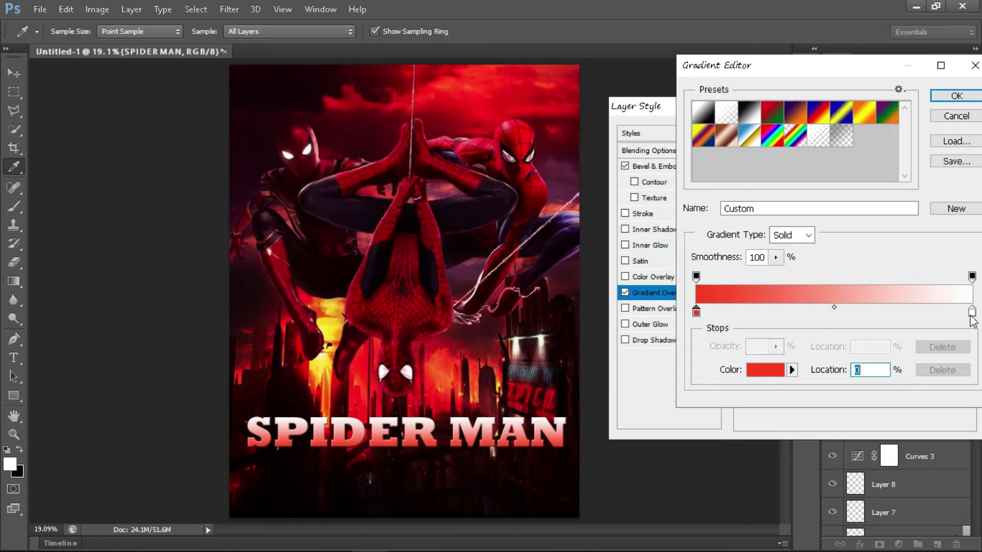
click(972, 312)
click(514, 489)
drag(492, 400, 281, 463)
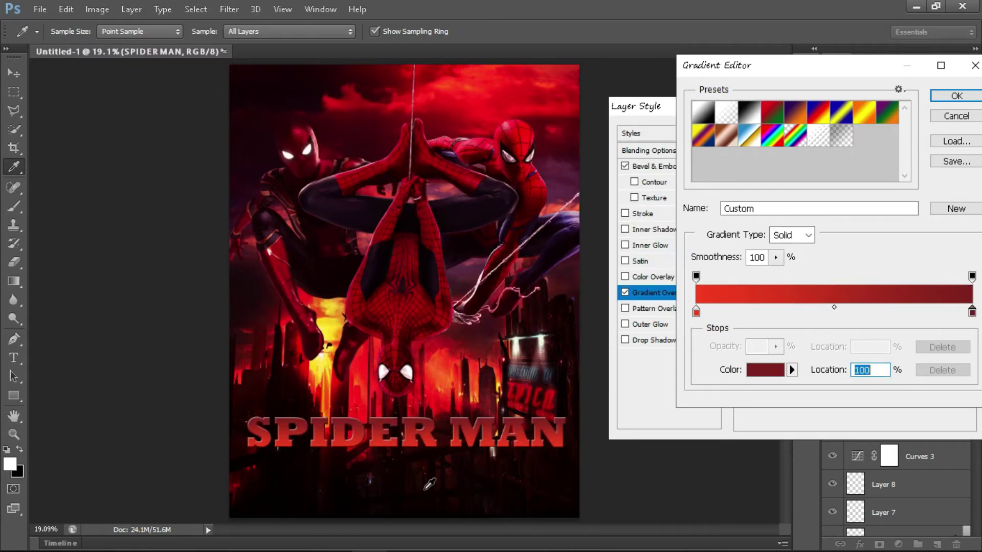
drag(697, 312, 707, 312)
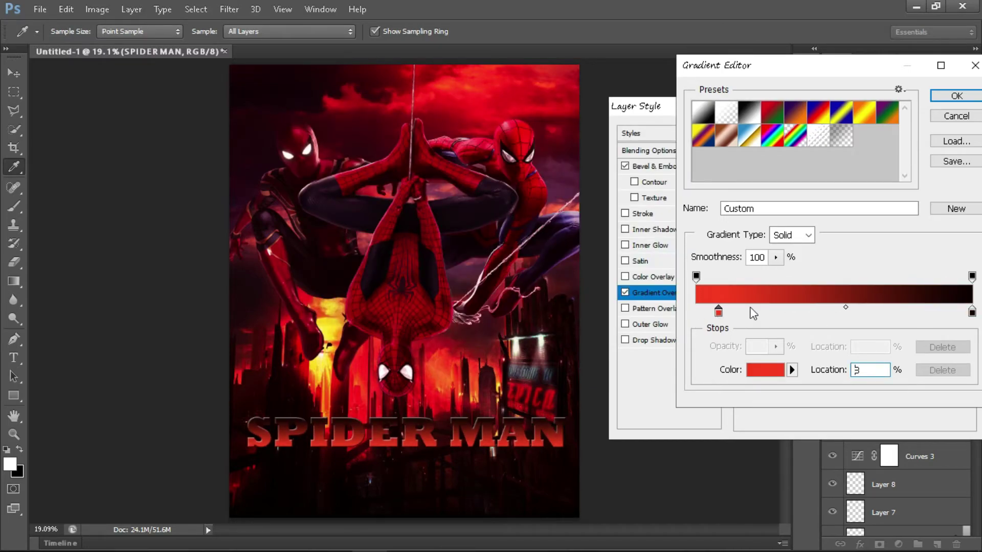
mouse_move(972, 311)
mouse_down()
mouse_move(928, 311)
mouse_move(981, 314)
mouse_up()
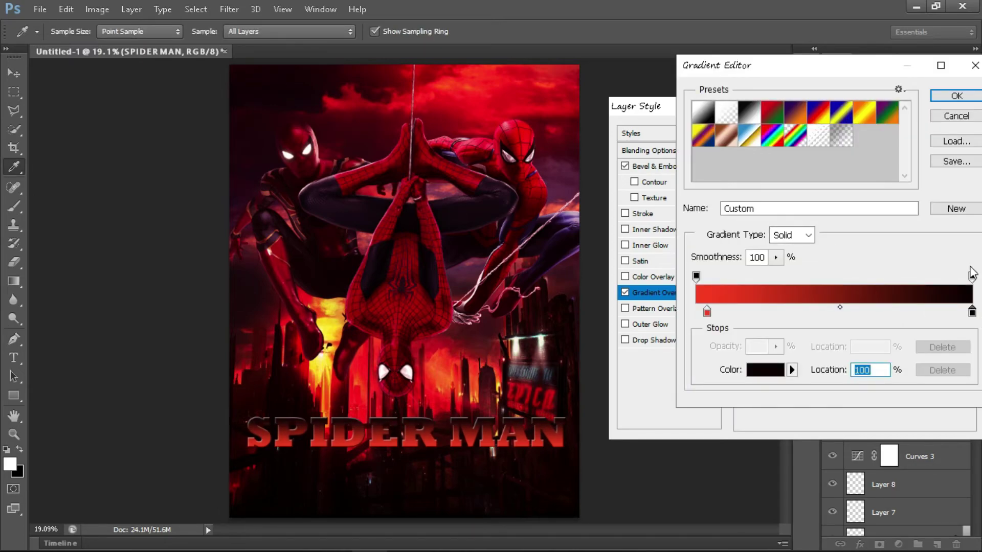
click(961, 95)
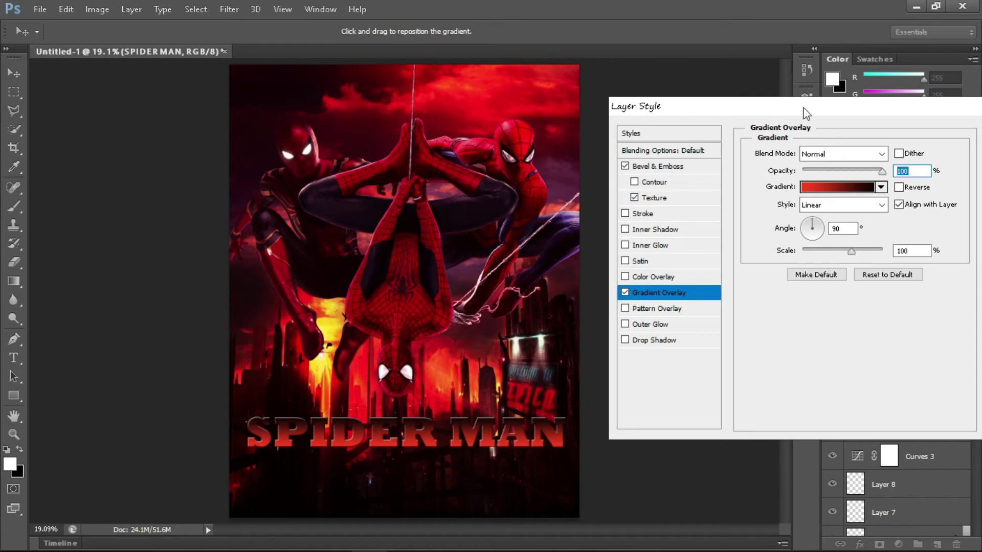
Give the bevel a light pattern texture and apply the title styles
drag(806, 113, 710, 112)
click(558, 197)
click(731, 166)
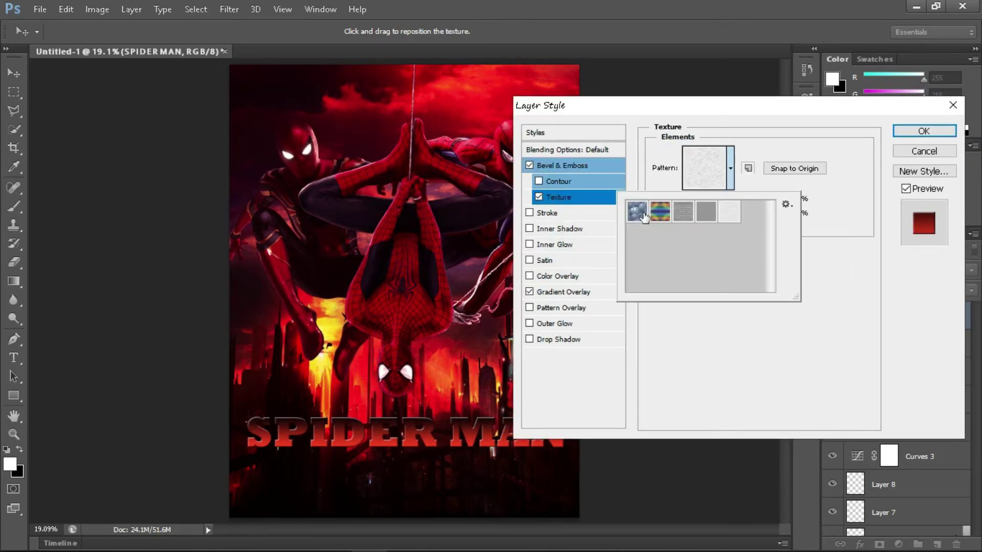
click(707, 212)
click(729, 211)
click(692, 215)
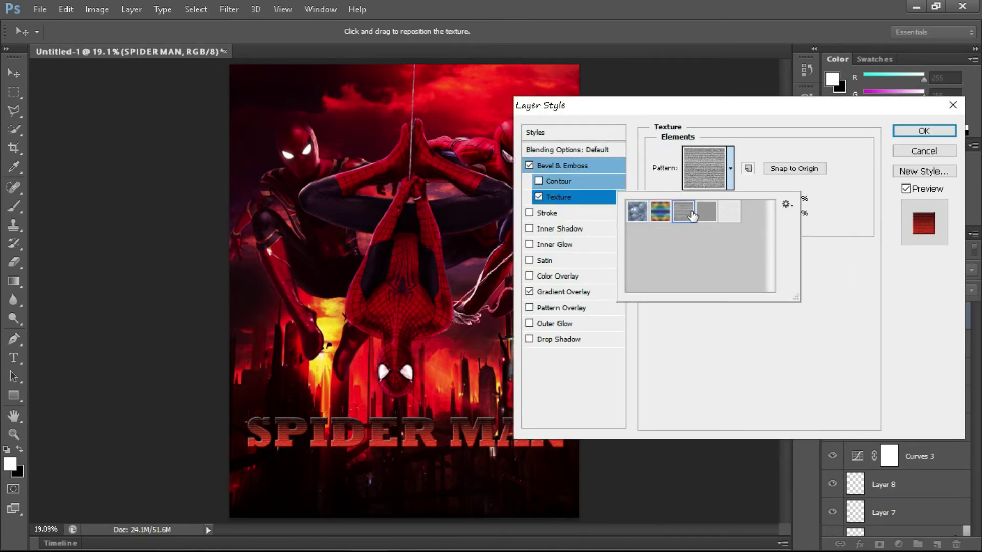
click(729, 211)
key(Return)
click(924, 131)
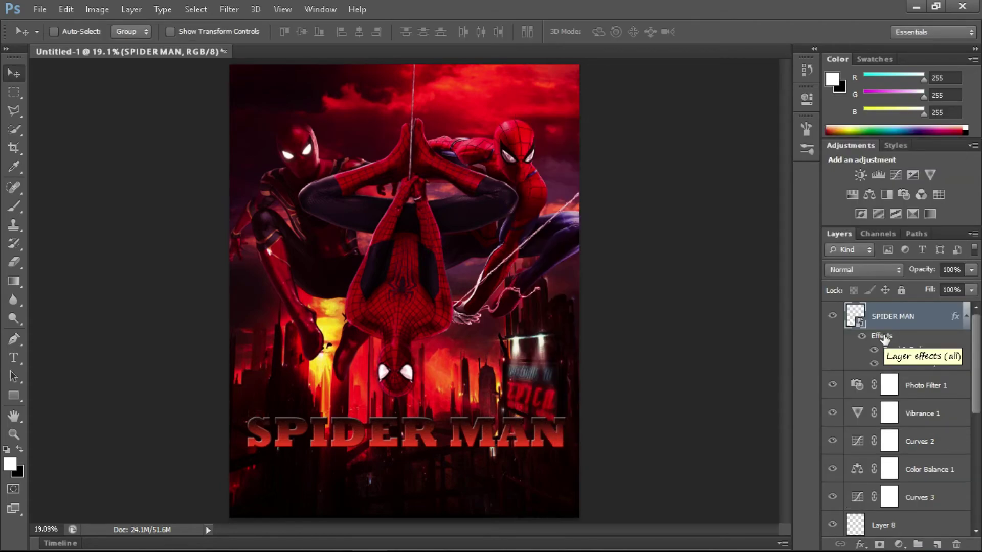
Type 'NEXT LEVEL' at 36 pt centred under the title
key(t)
click(306, 470)
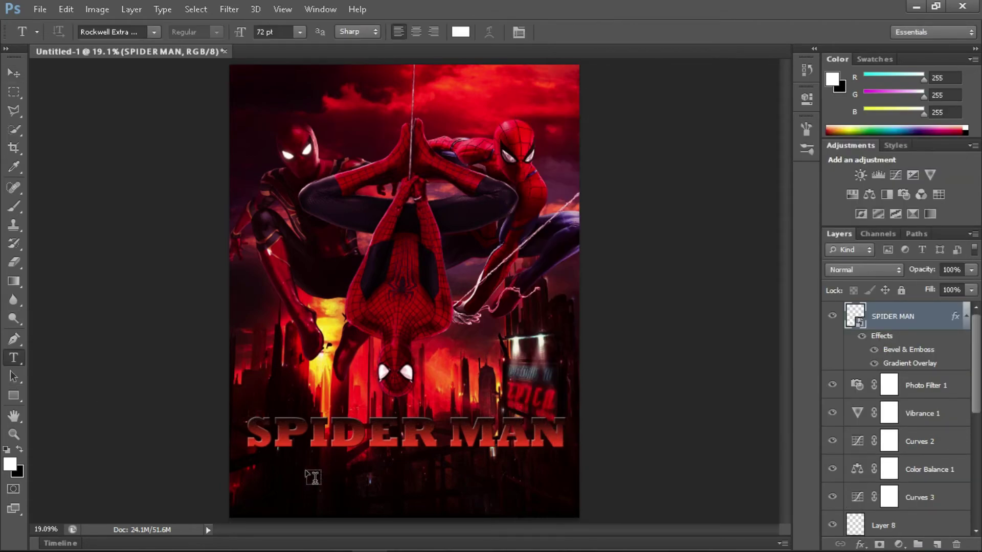
click(300, 31)
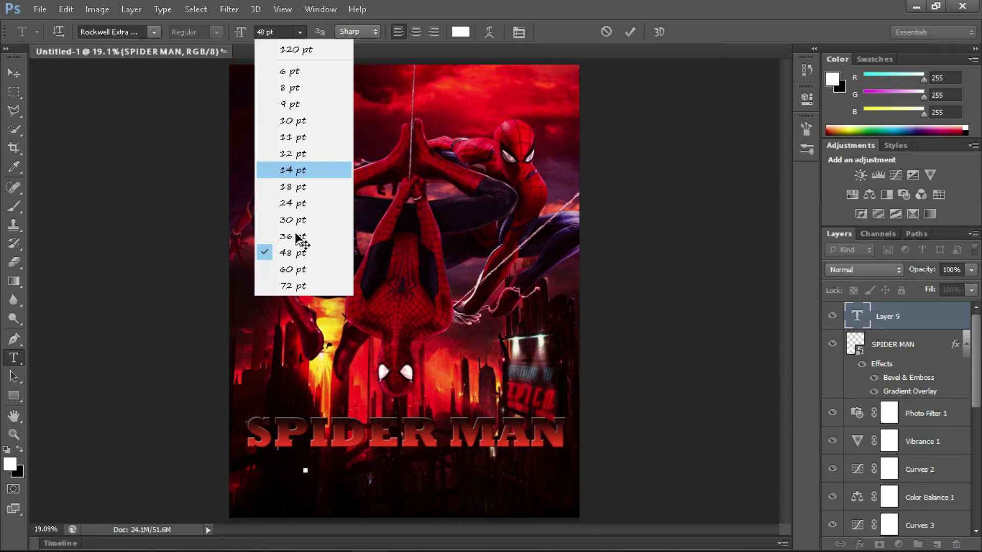
click(298, 238)
text(NEXT)
text( LEVE)
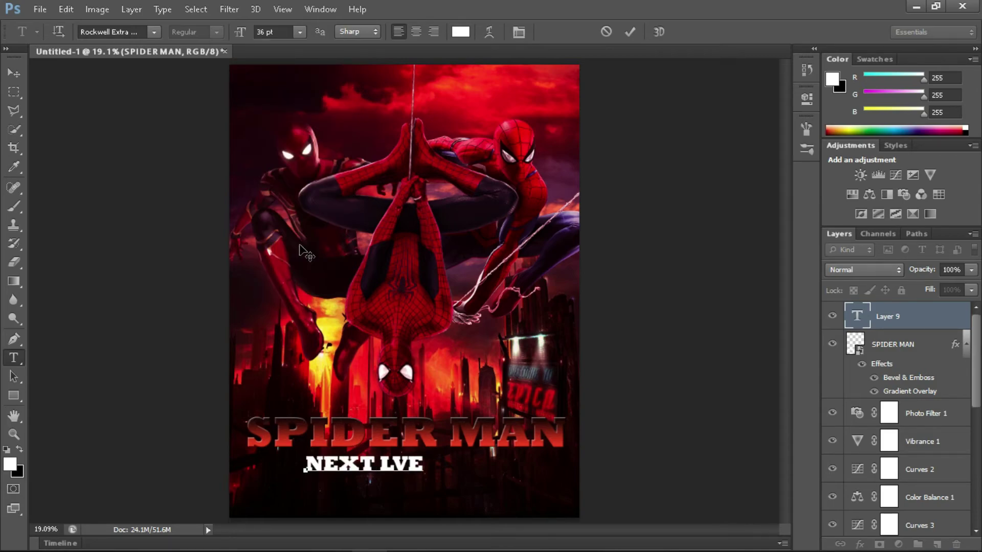
key(BackSpace)
key(BackSpace)
text(EVEL)
drag(380, 472, 411, 472)
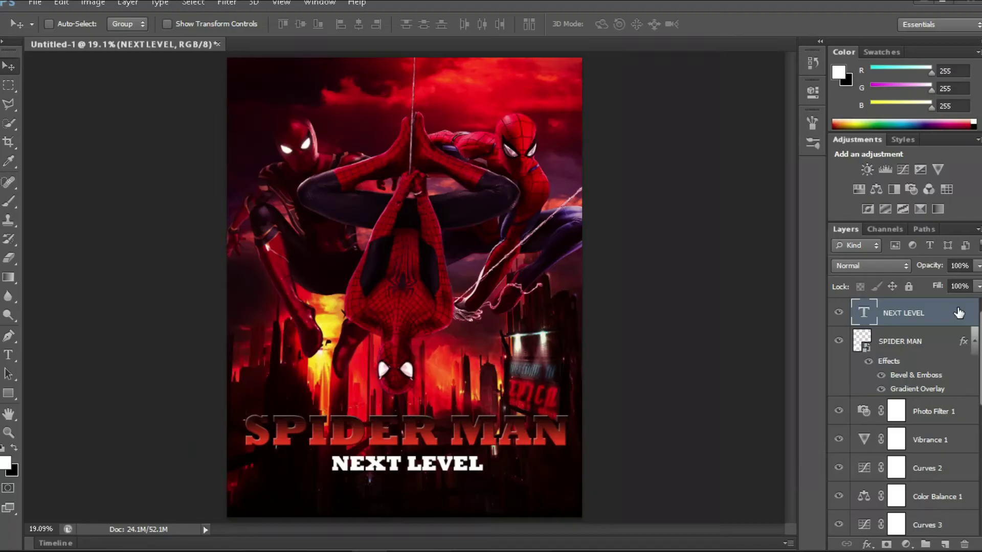
Give NEXT LEVEL a Bevel & Emboss and a red-to-dark Gradient Overlay
double_click(910, 316)
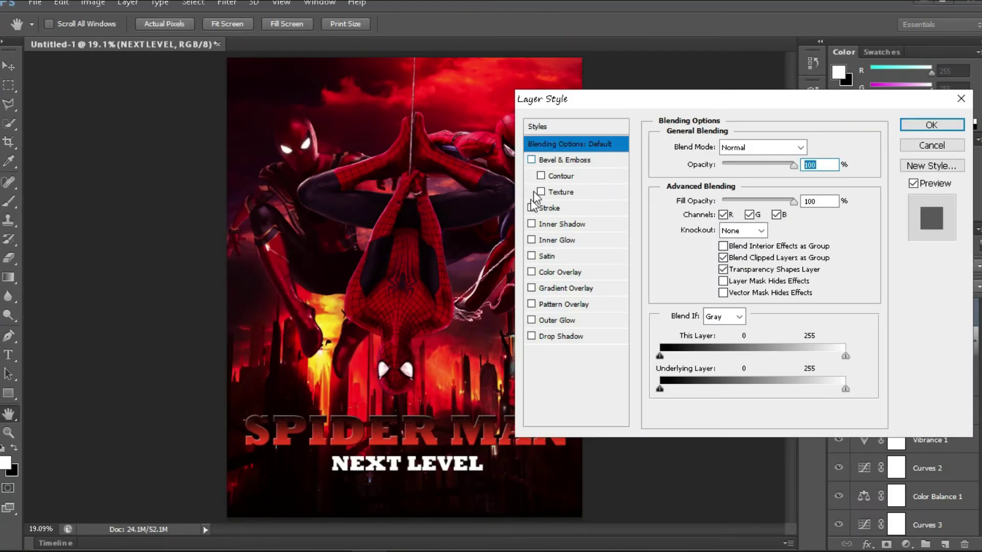
click(532, 288)
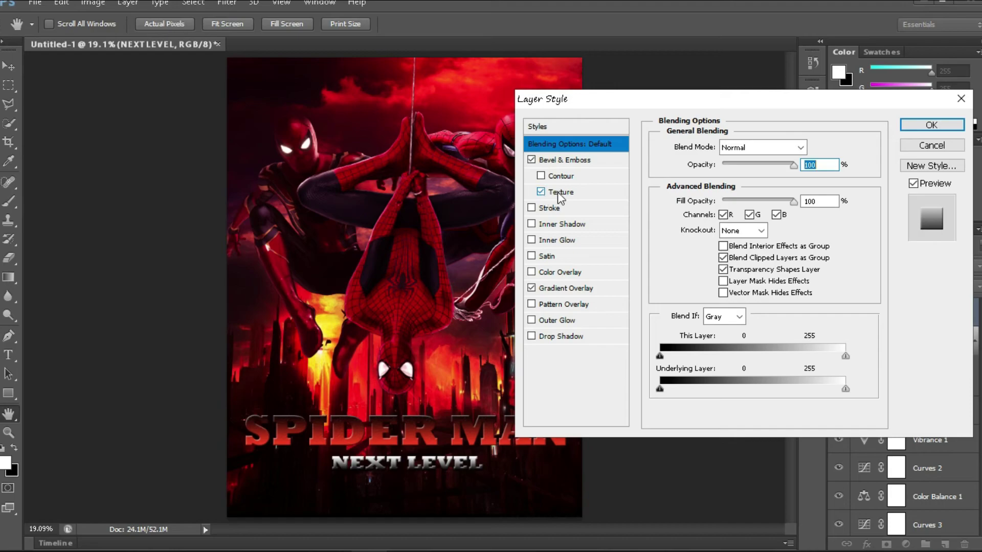
click(563, 288)
click(745, 184)
click(701, 247)
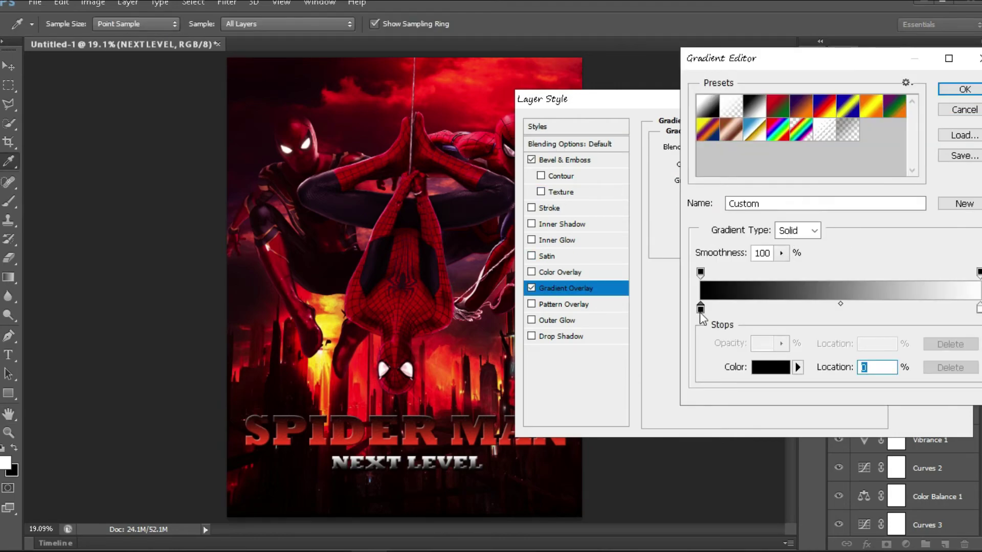
click(433, 434)
click(972, 311)
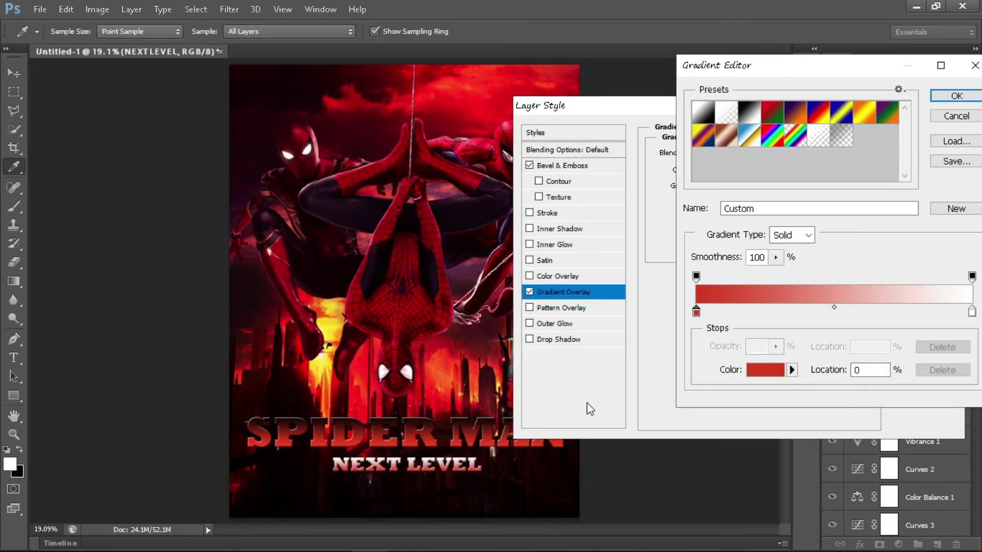
click(470, 412)
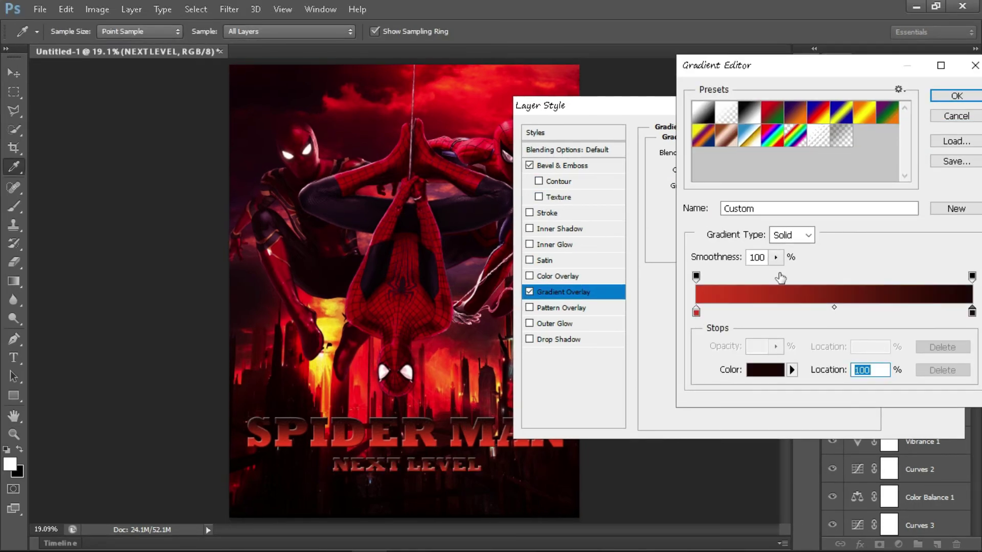
click(726, 311)
click(955, 95)
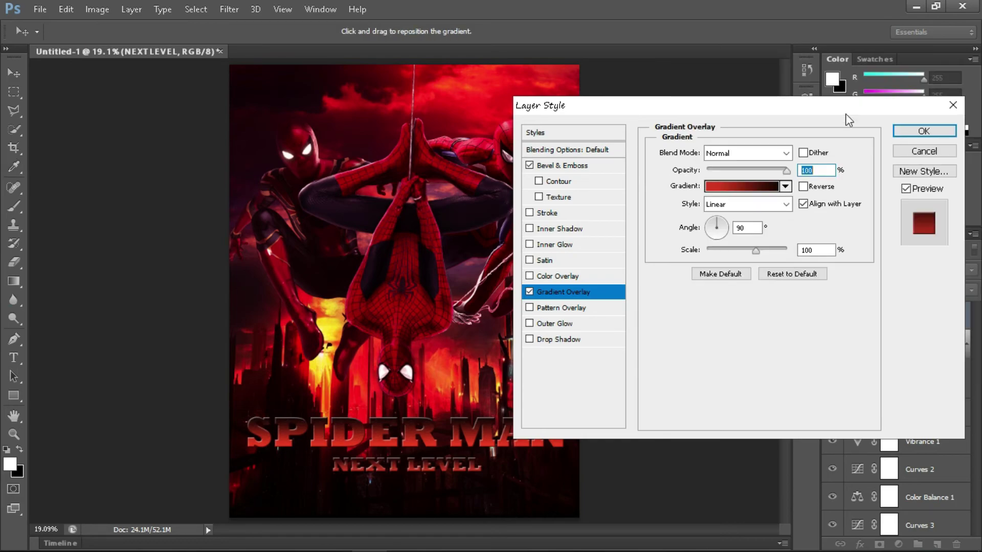
Add bevel texture, contour and a stroke to NEXT LEVEL, then duplicate it
click(544, 198)
click(530, 213)
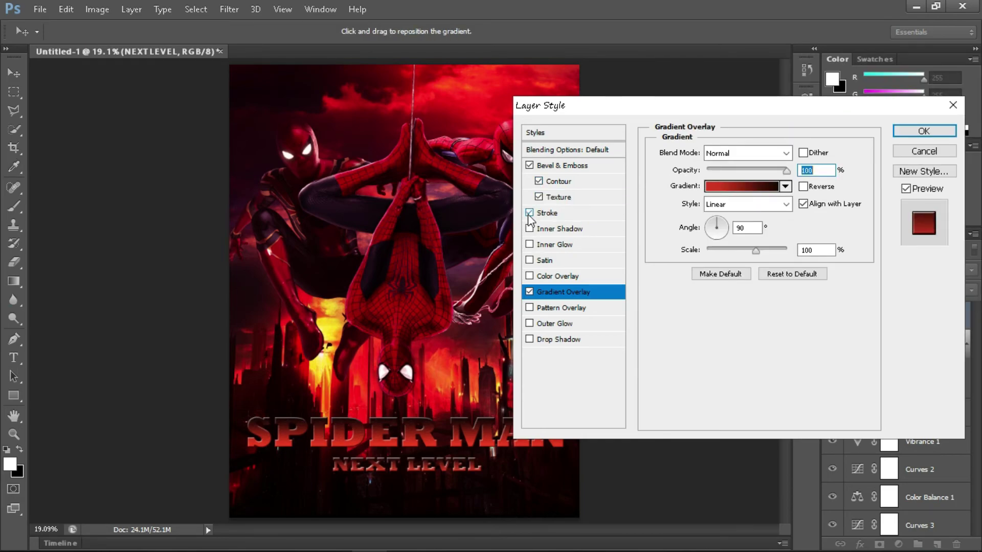
click(921, 132)
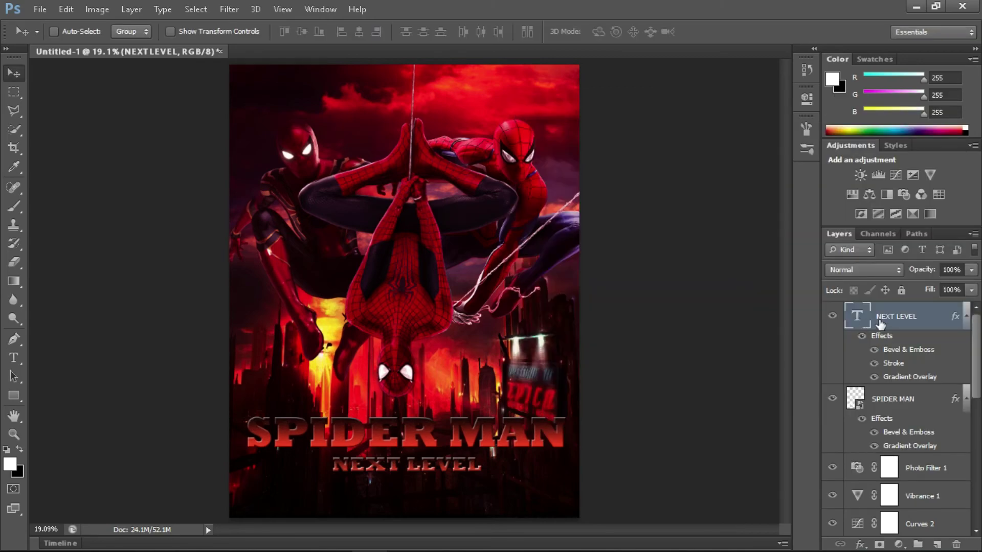
key(ctrl+j)
Turn the NEXT LEVEL copy into a 'Precented by' credit line, scaled to about 90%, centred at the bottom
mouse_move(471, 478)
mouse_down()
mouse_move(555, 517)
mouse_move(418, 504)
mouse_up()
key(t)
click(471, 504)
text(Precented by yoze tech)
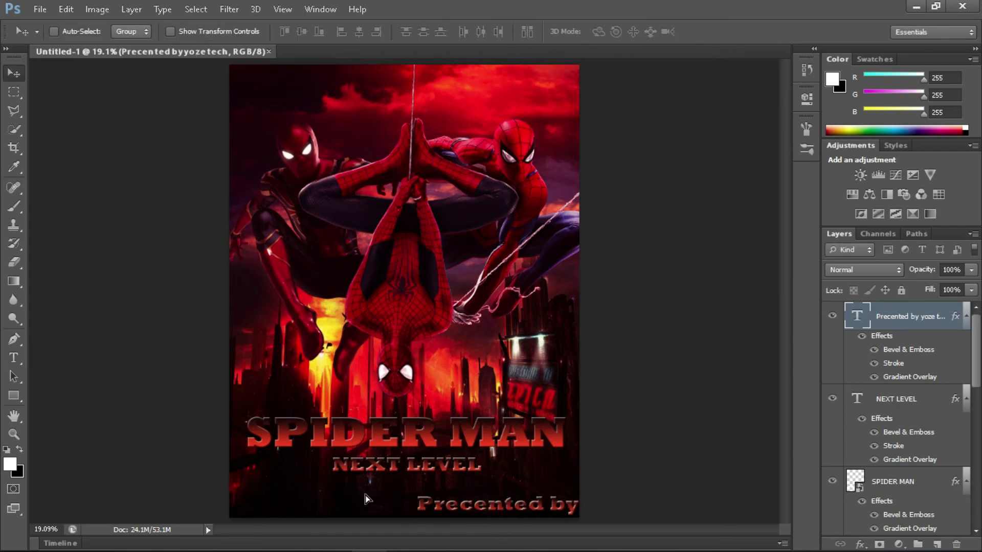
mouse_move(512, 504)
mouse_down()
mouse_move(366, 516)
mouse_move(375, 493)
mouse_move(424, 518)
mouse_move(425, 501)
mouse_up()
key(ctrl+t)
key(Return)
alt+scroll(443, 305, down, 1)
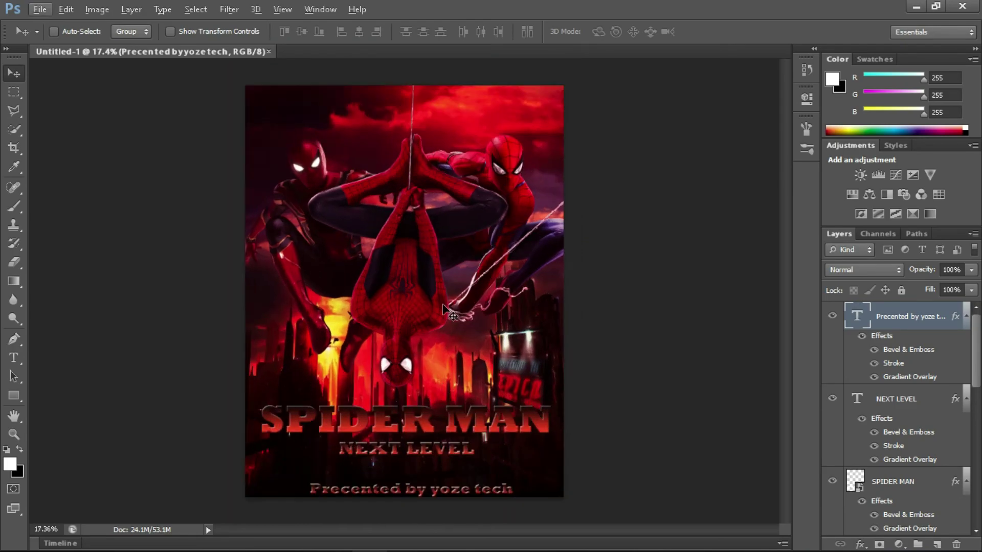
Save a JPEG copy named 'Spiderman poster' to the G: drive
key(ctrl+shift+s)
click(486, 286)
click(445, 364)
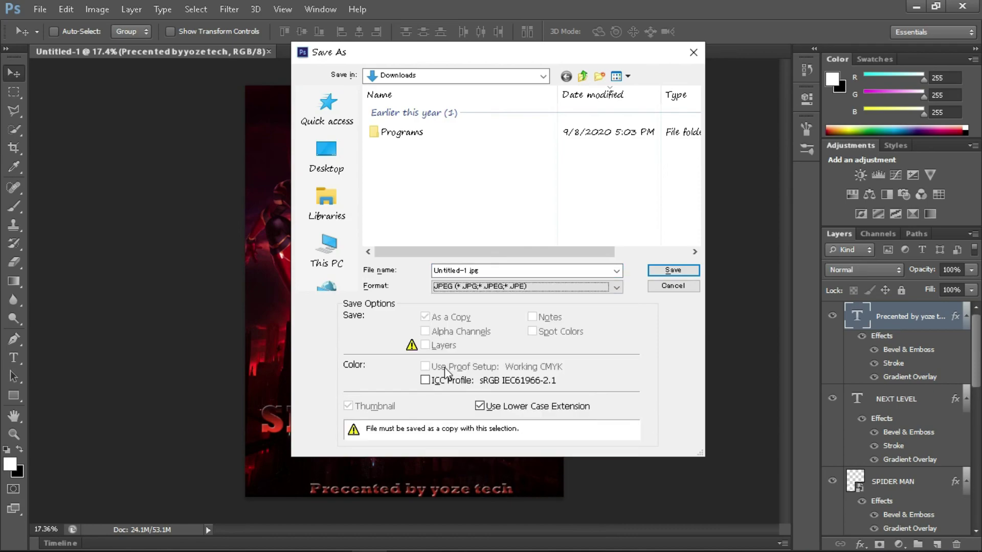
click(327, 250)
scroll(503, 193, down, 3)
double_click(491, 230)
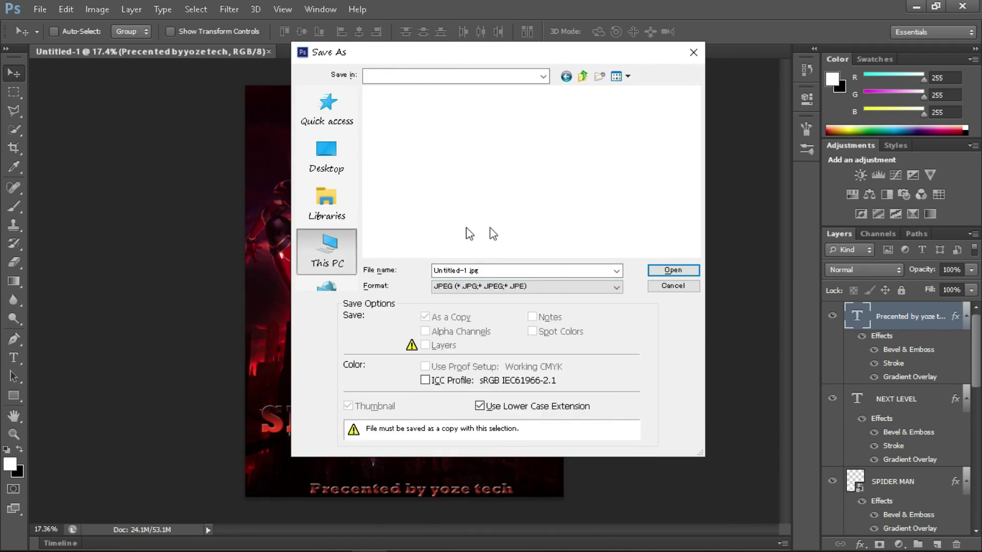
text(Spiderman poster)
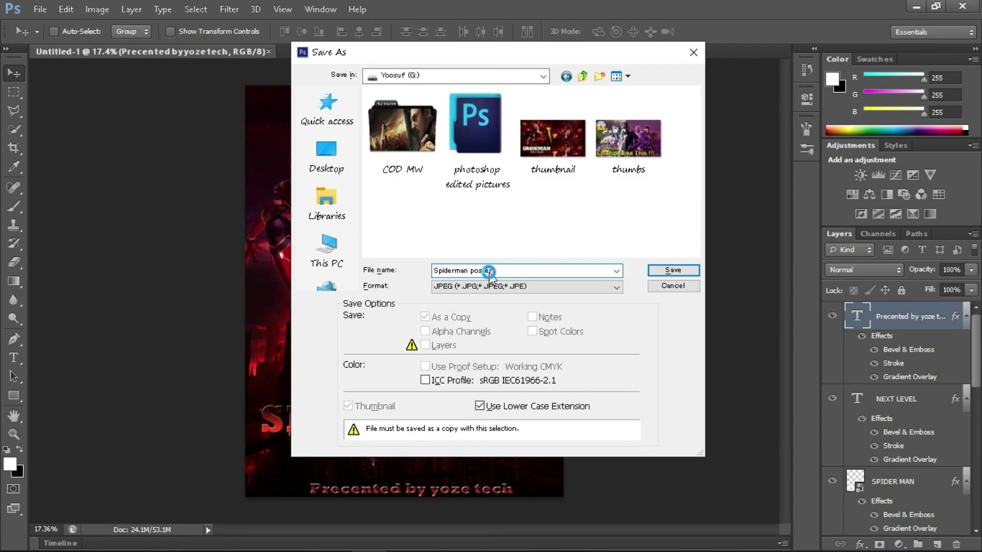
key(Return)
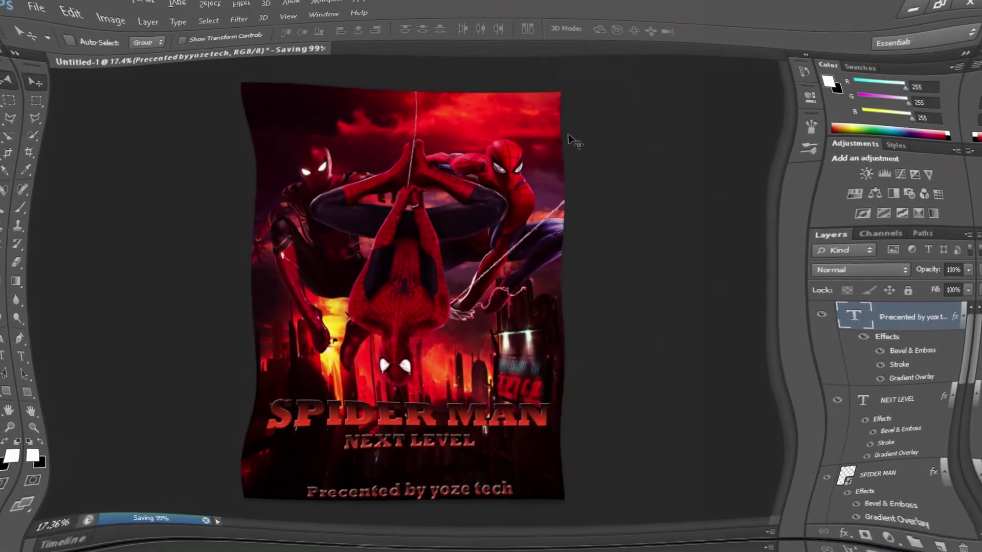